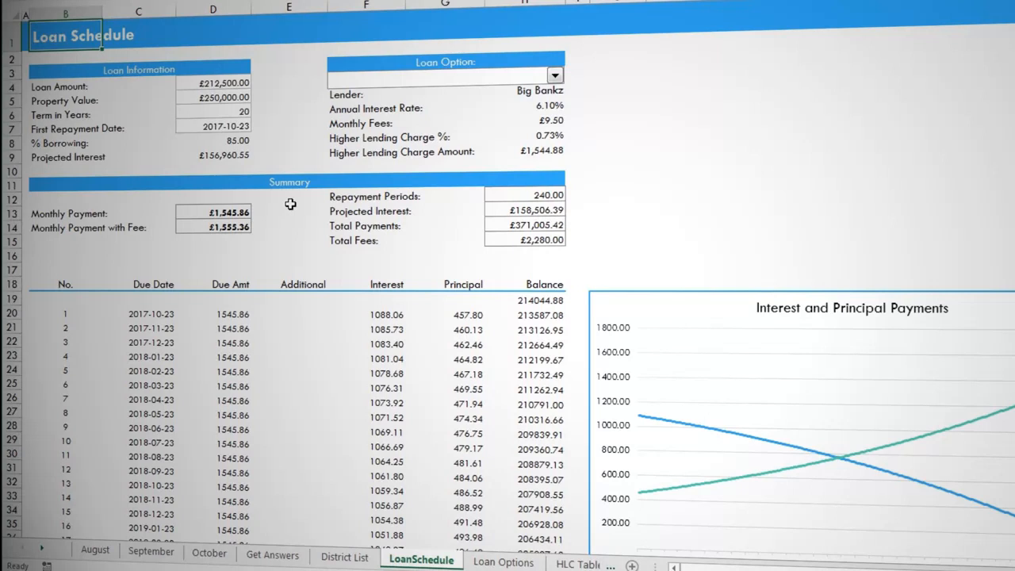
Step: Choose Advanced Premium in the existing Loan Option combo box and cut that combo box from the LoanSchedule sheet
left_click(554, 75)
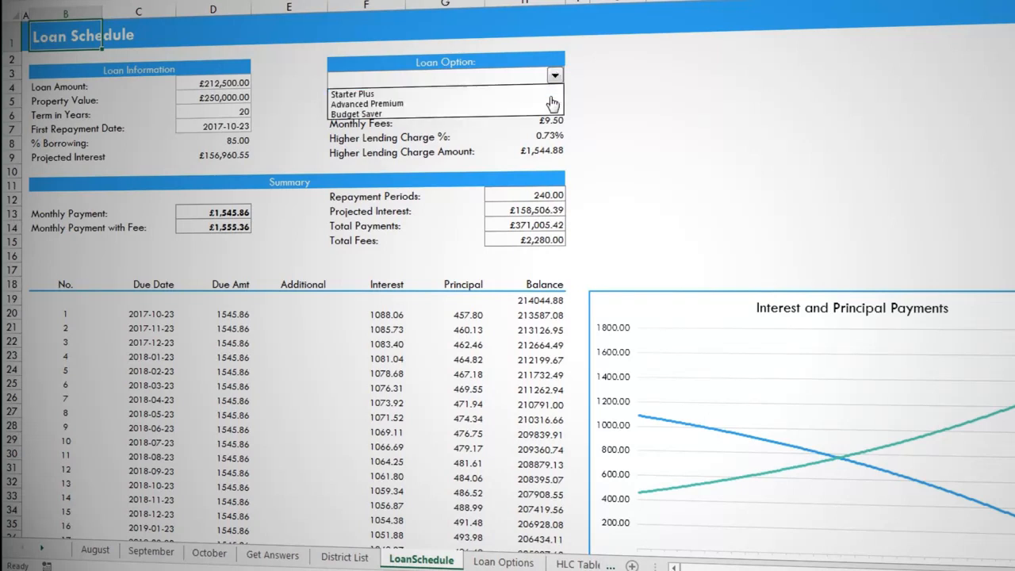
left_click(554, 104)
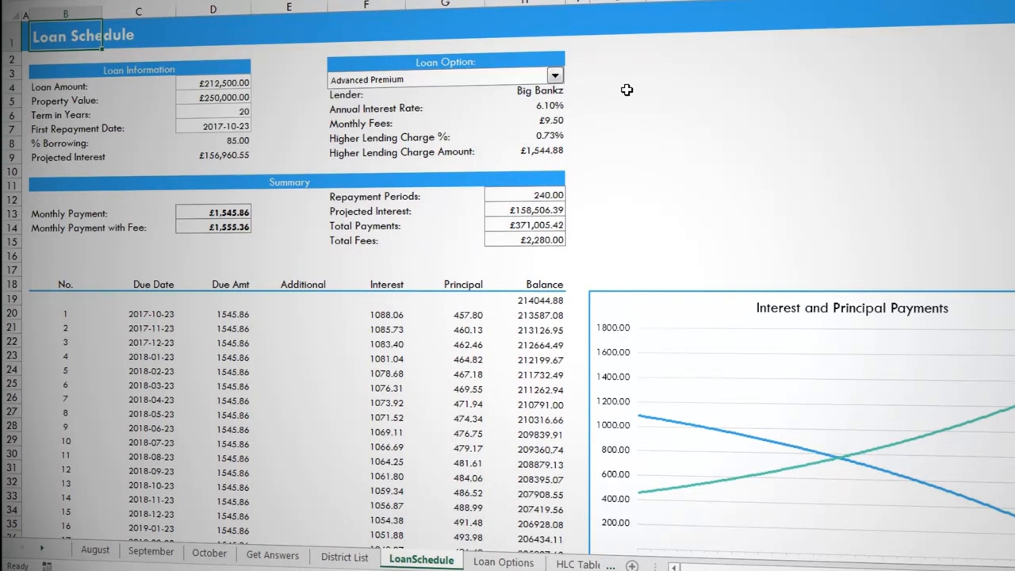
right_click(481, 70)
left_click(498, 82)
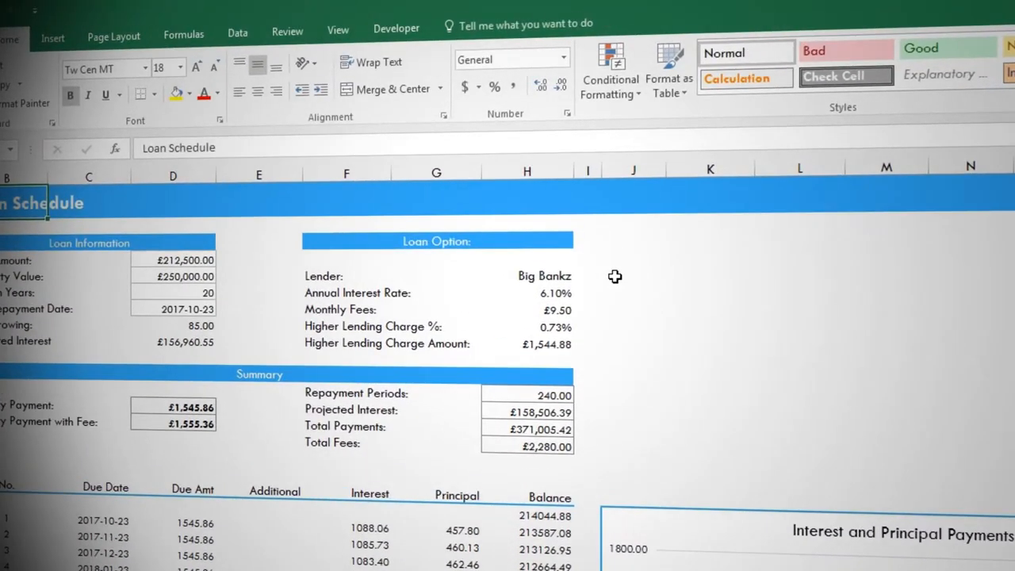
Step: Insert a Form Controls combo box beneath the Loan Option heading, spanning columns F to H but leaving part of H4 uncovered
left_click(398, 29)
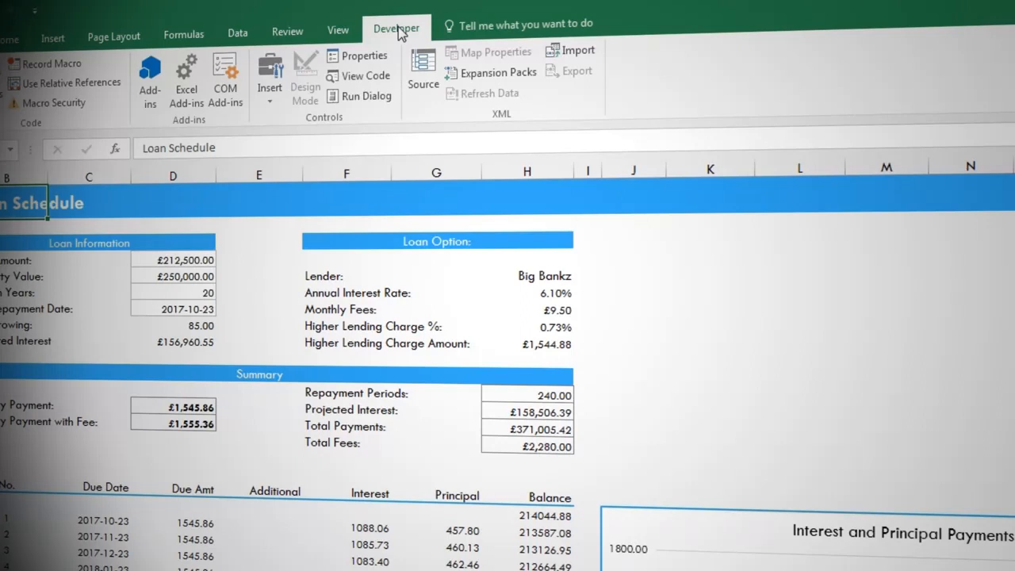
left_click(272, 92)
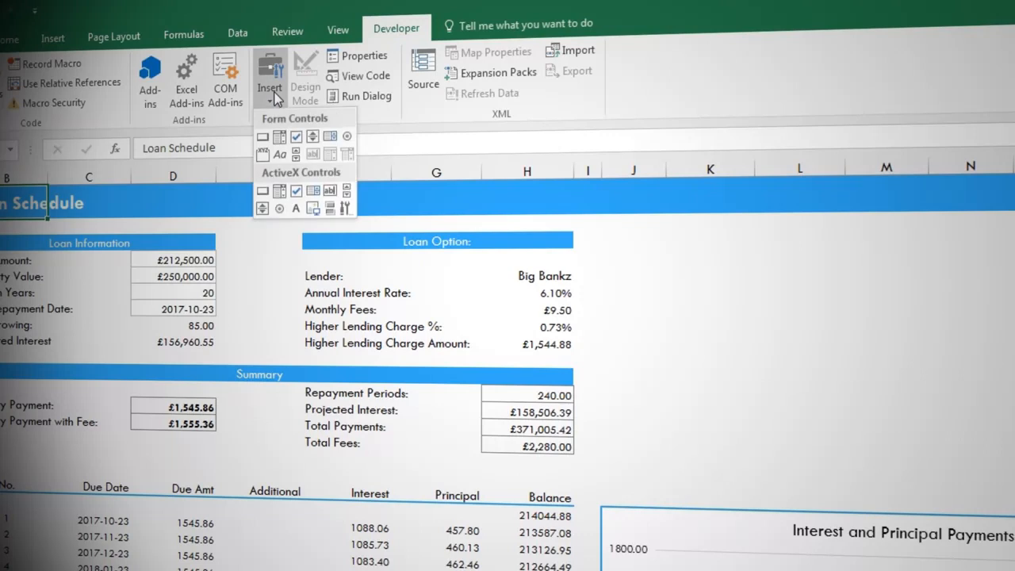
left_click(281, 138)
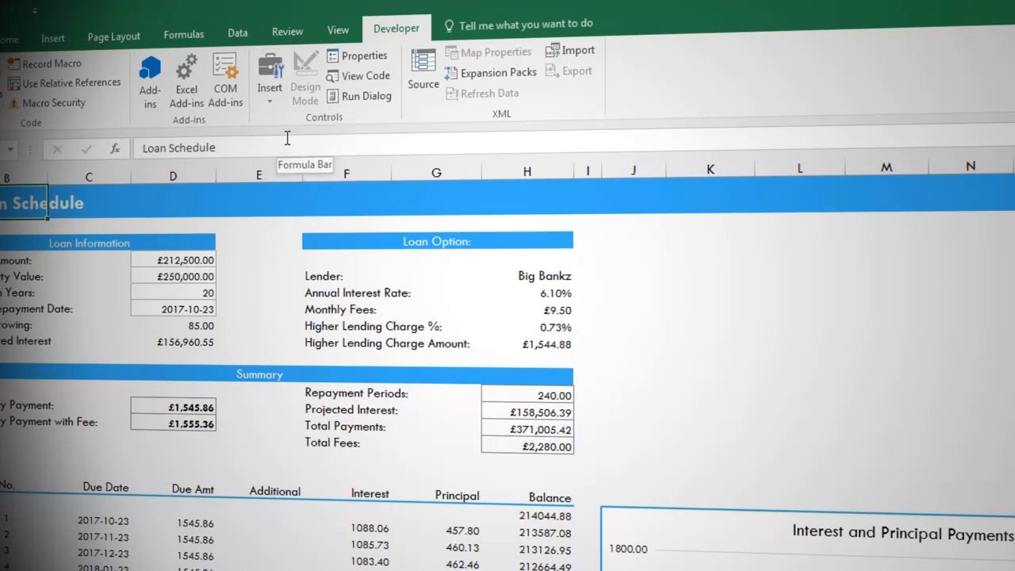
left_click_drag(304, 249, 535, 268)
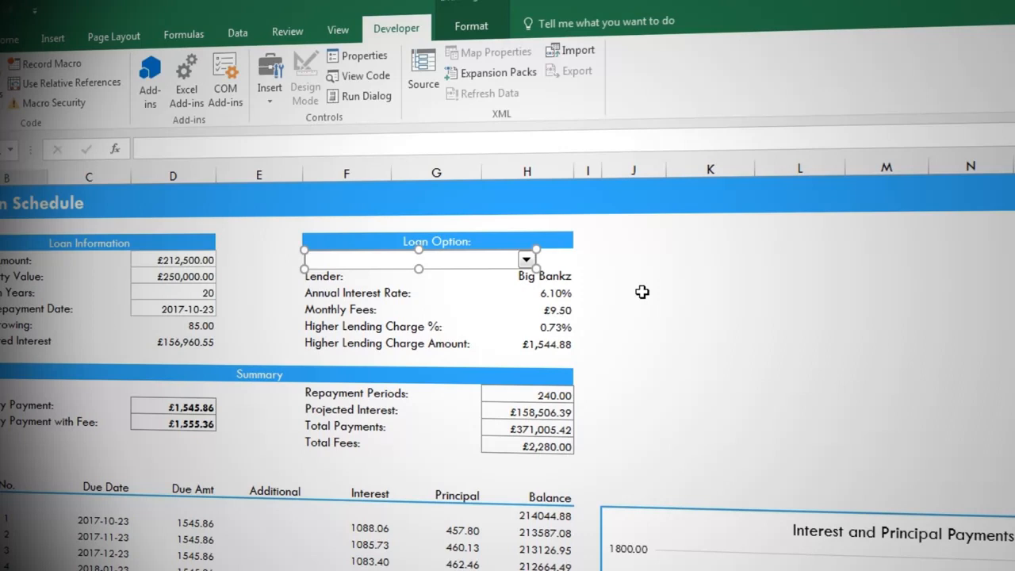
Step: Format the combo box control and set its input range to the loan offerings in 'Loan Options'!$A$5:$A$7
right_click(495, 263)
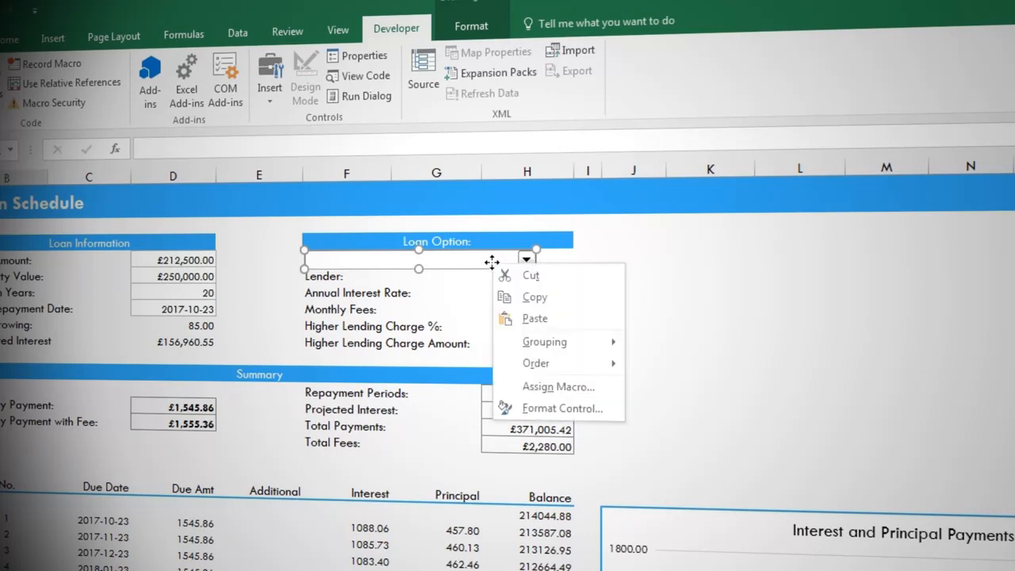
left_click(559, 409)
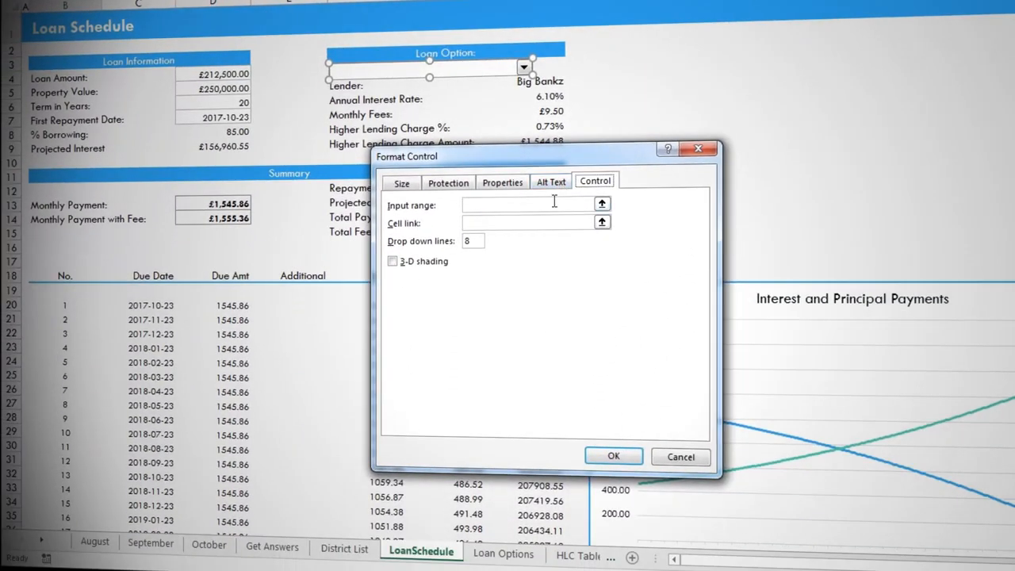
left_click(555, 203)
left_click(504, 553)
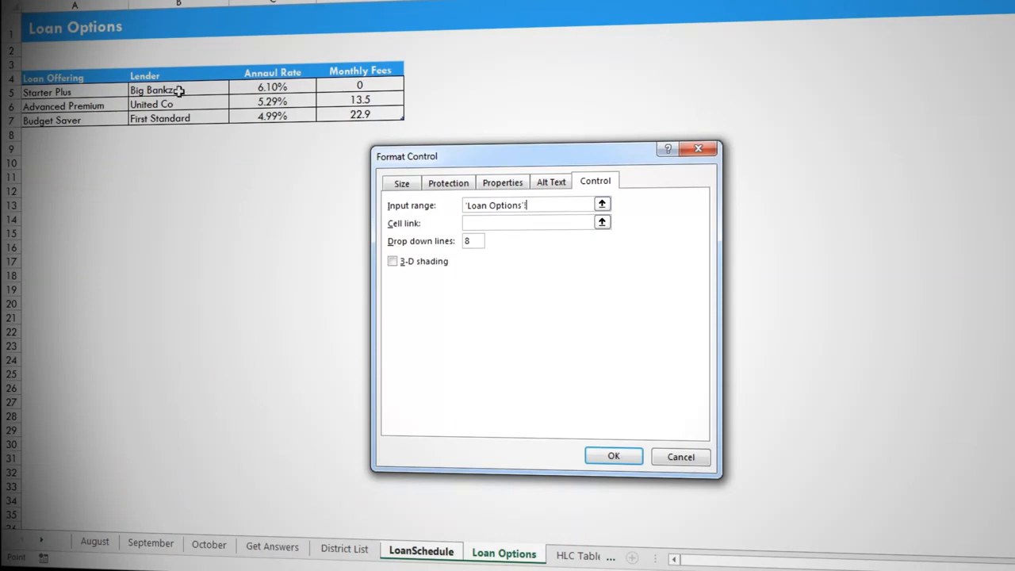
left_click_drag(95, 92, 91, 121)
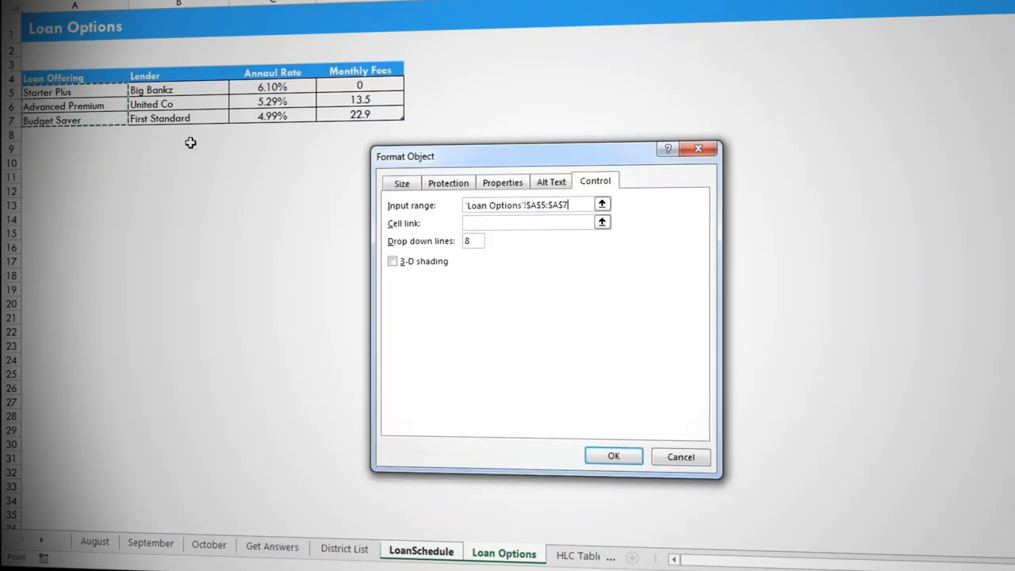
Step: Link the combo box to cell $H$4, apply the control settings and select that cell
left_click(491, 222)
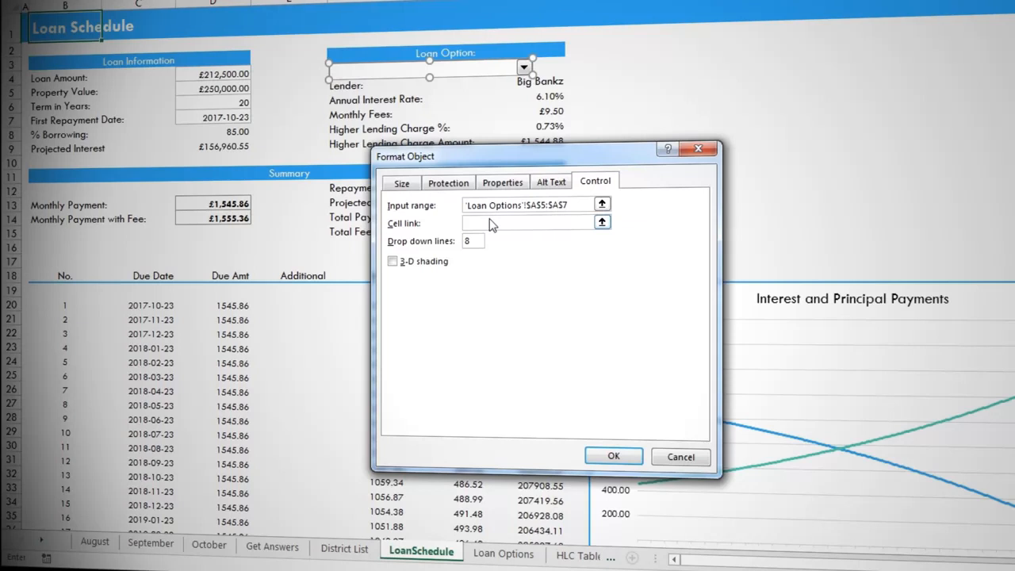
left_click(548, 69)
left_click(615, 454)
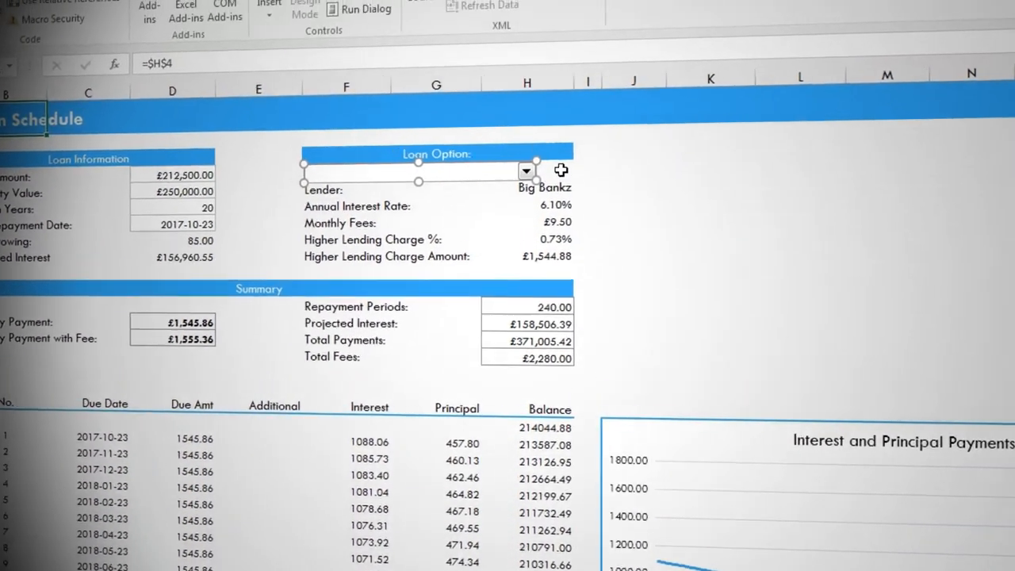
left_click(553, 66)
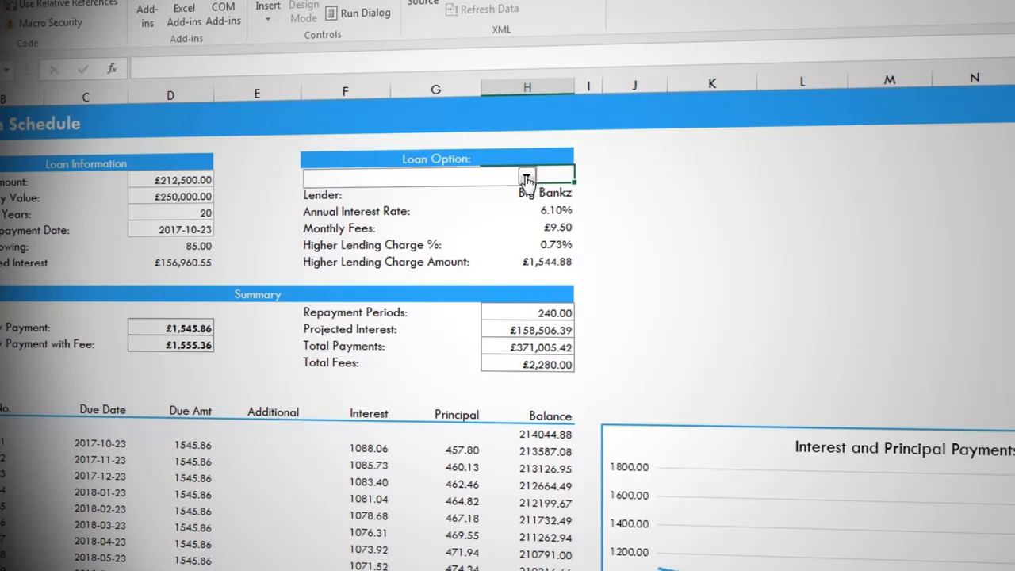
Step: Test the combo box by choosing Starter Plus, Advanced Premium and Starter Plus again
left_click(526, 178)
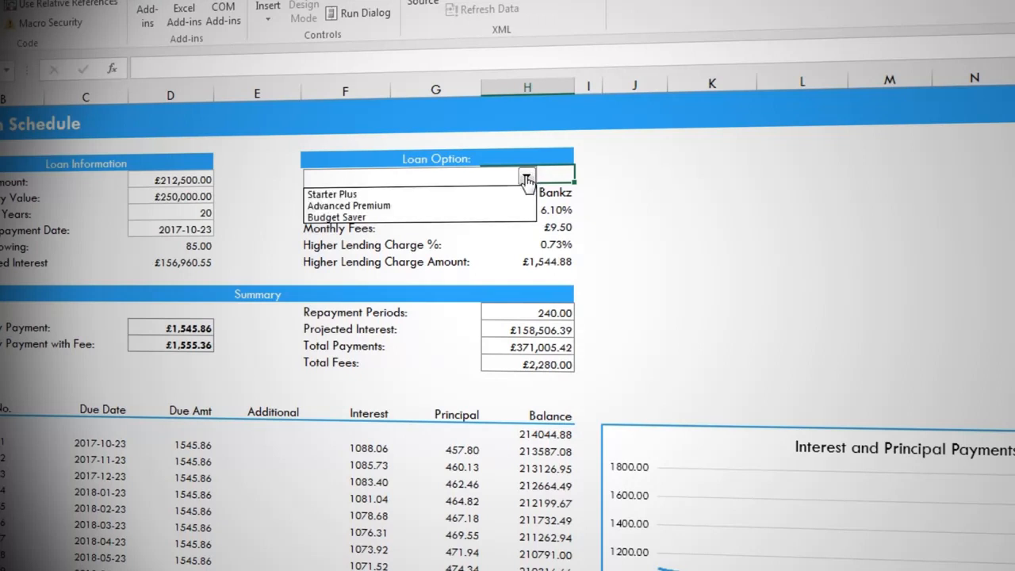
left_click(523, 195)
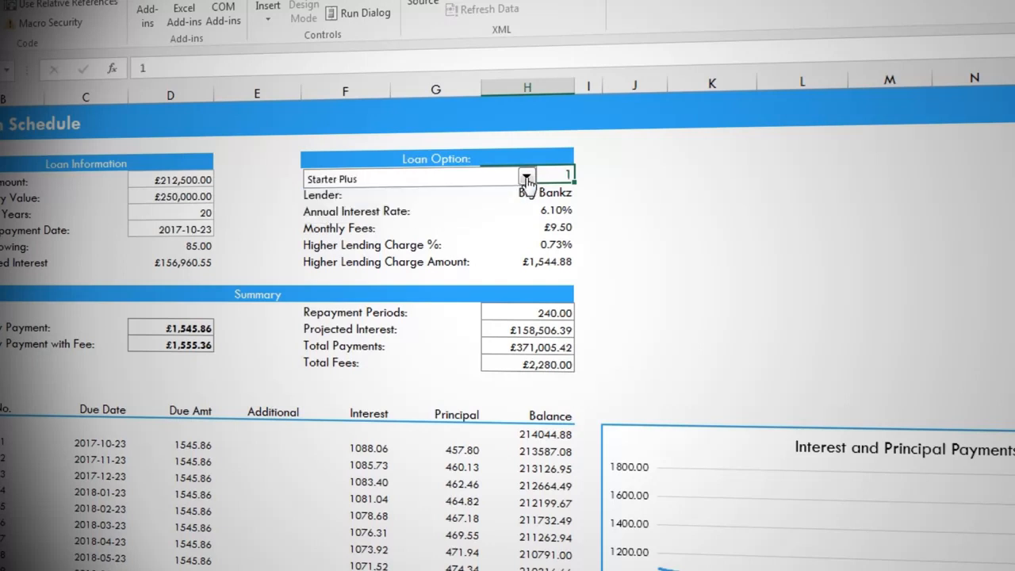
left_click(526, 181)
left_click(513, 209)
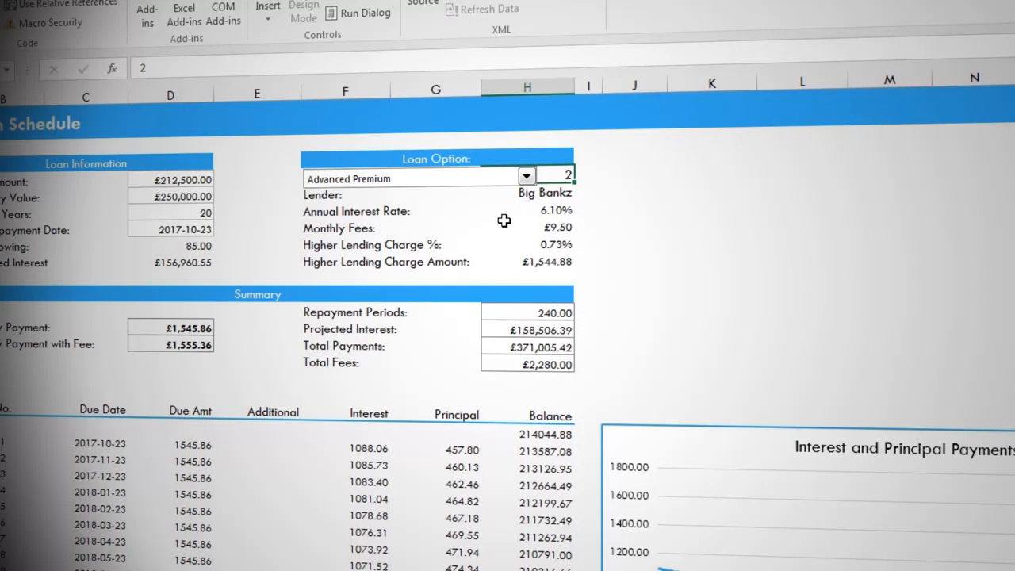
left_click(526, 176)
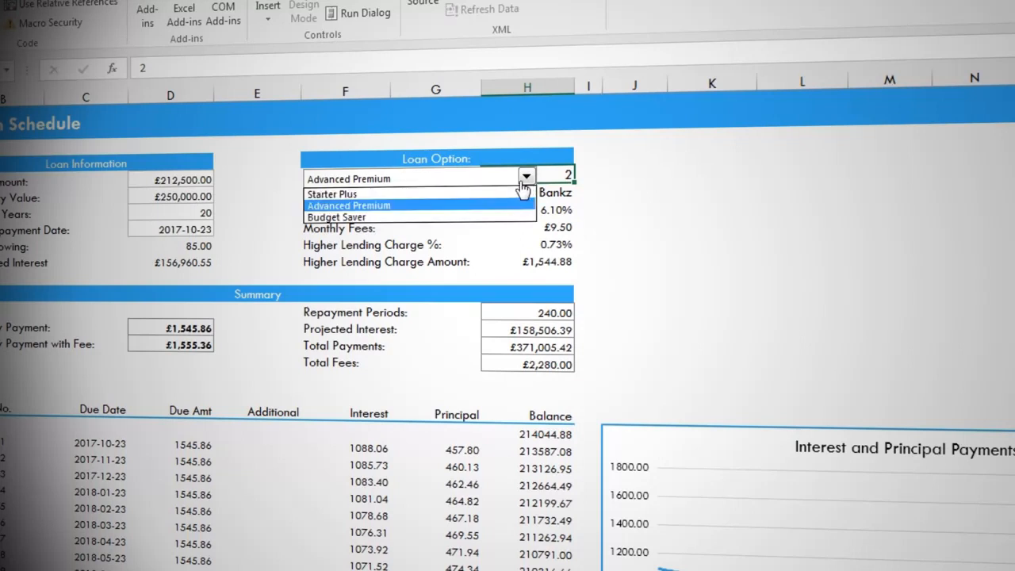
left_click(508, 195)
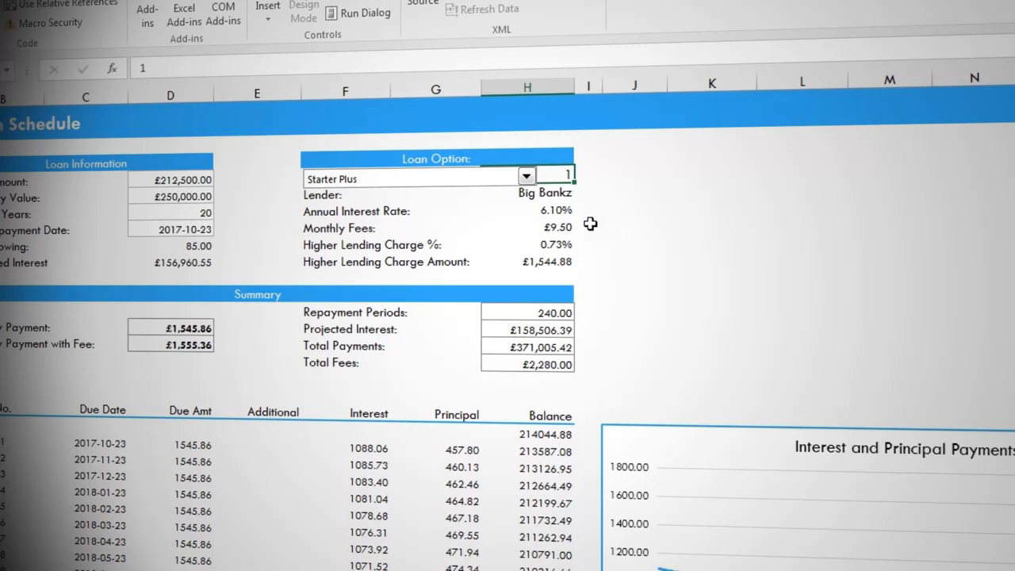
Step: Clear the lender, interest rate and monthly fee cells H5:H7 and begin an OFFSET formula there with 'Loan Options'!B4 as its reference
left_click_drag(548, 195, 555, 228)
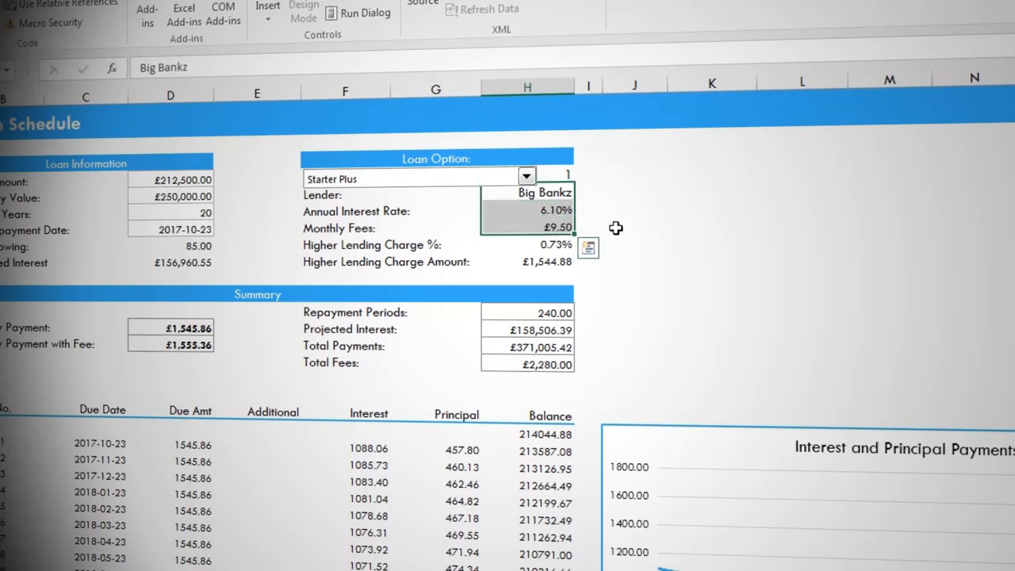
key("Delete")
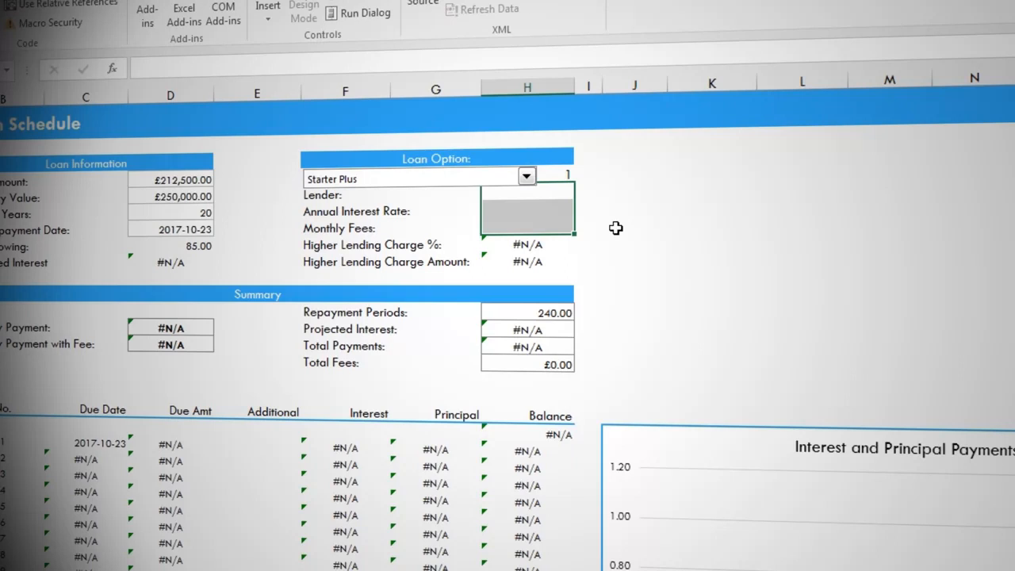
type("=off")
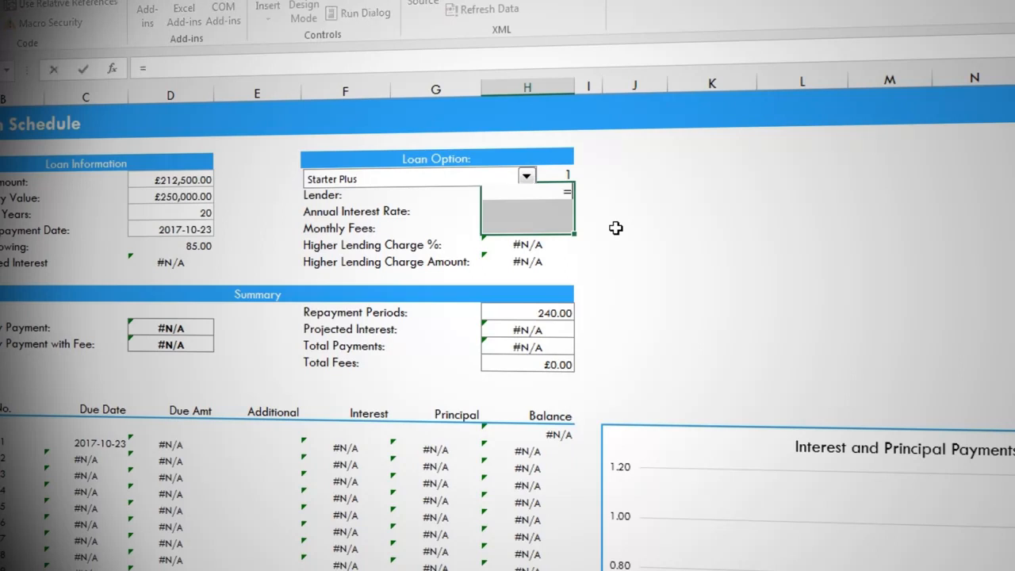
key("Tab")
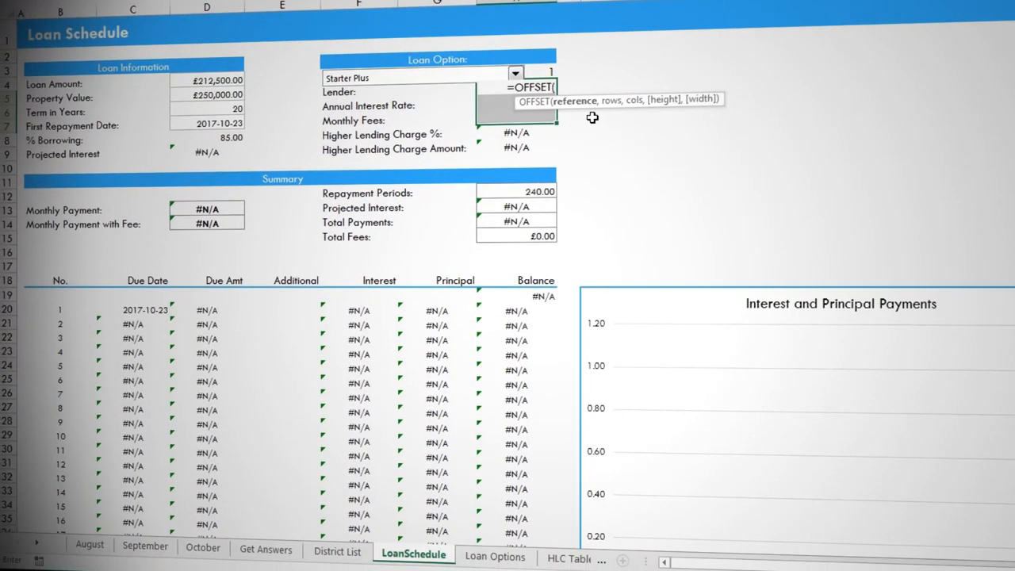
left_click(510, 557)
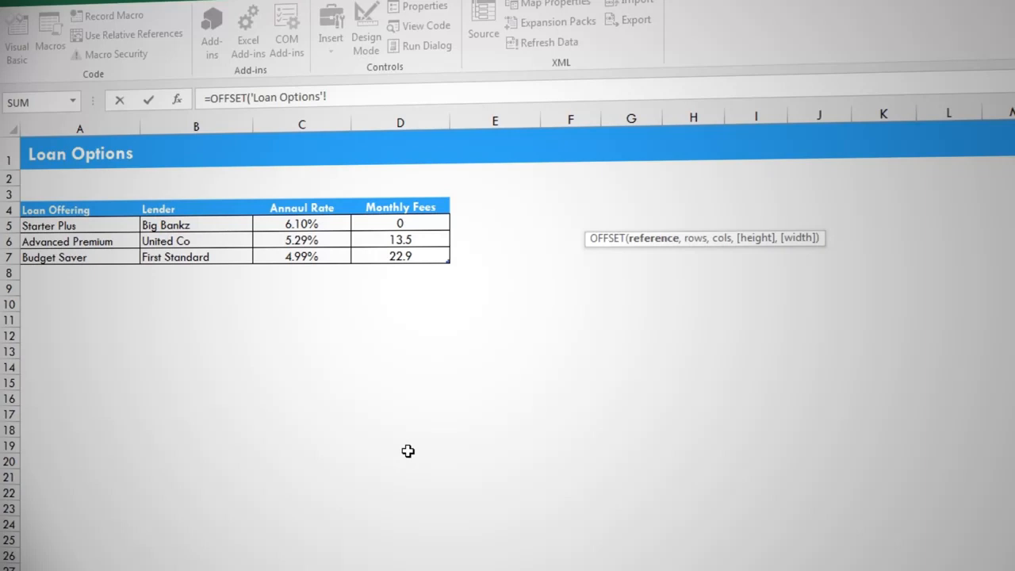
left_click(203, 207)
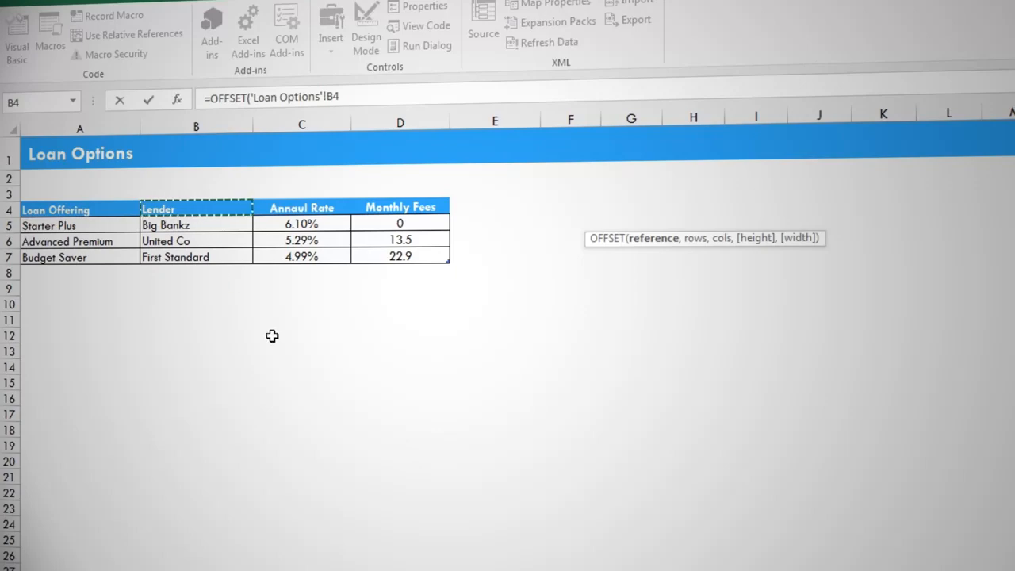
type(",")
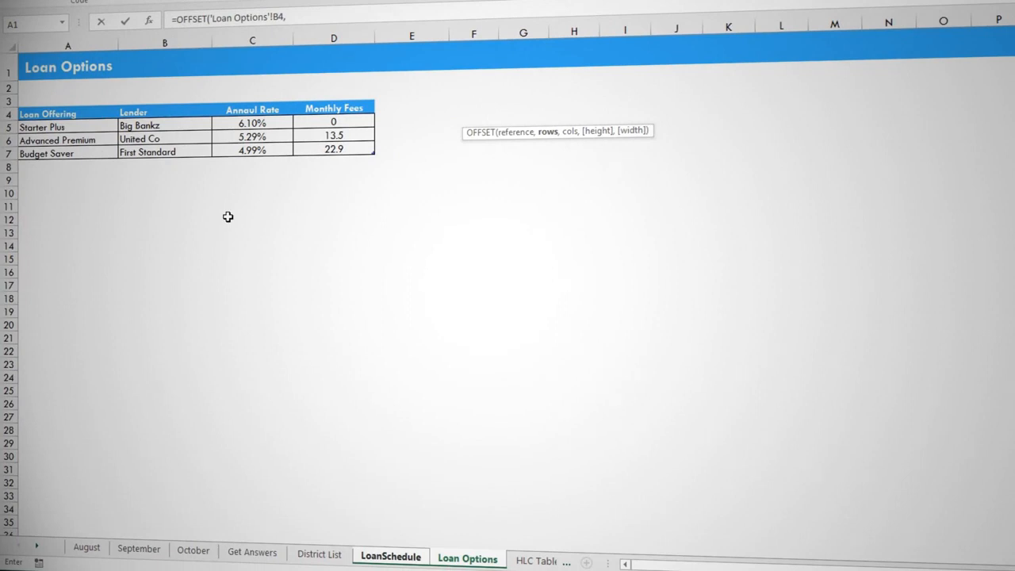
Step: Complete the OFFSET arguments with LoanSchedule!H4 as rows, 0 columns, height 1 and width 3, and close the parenthesis
left_click(398, 559)
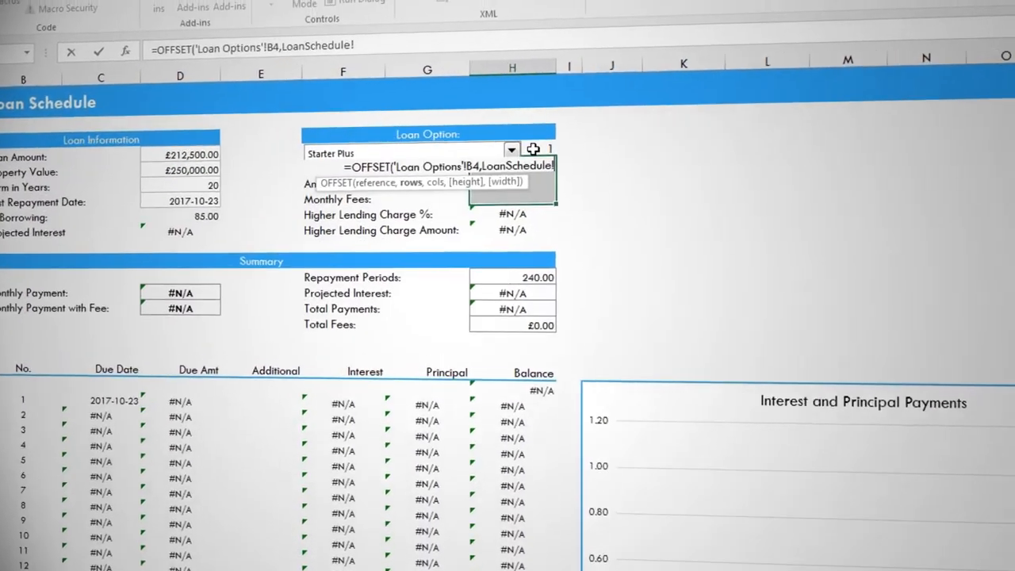
left_click(504, 105)
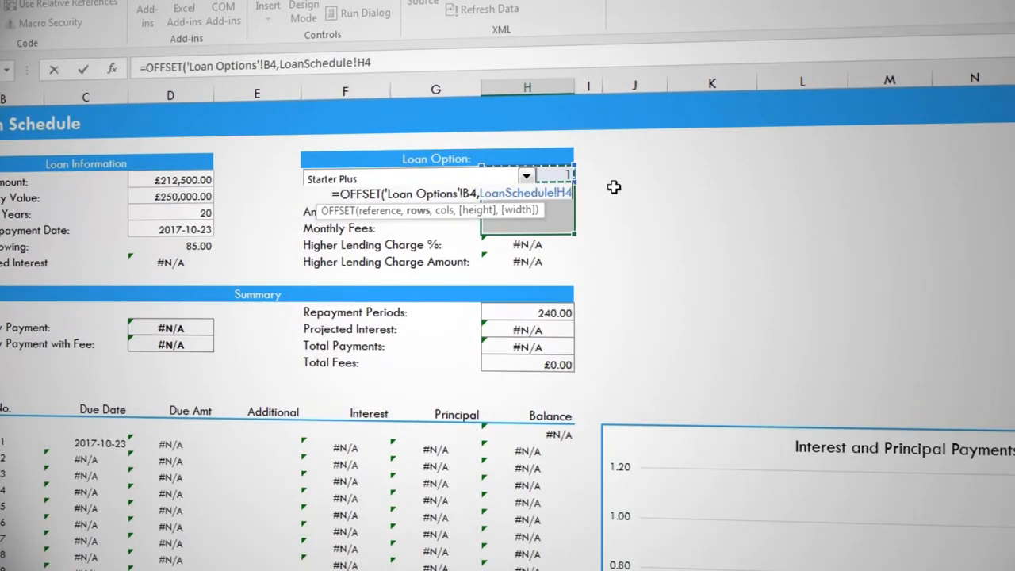
type(",")
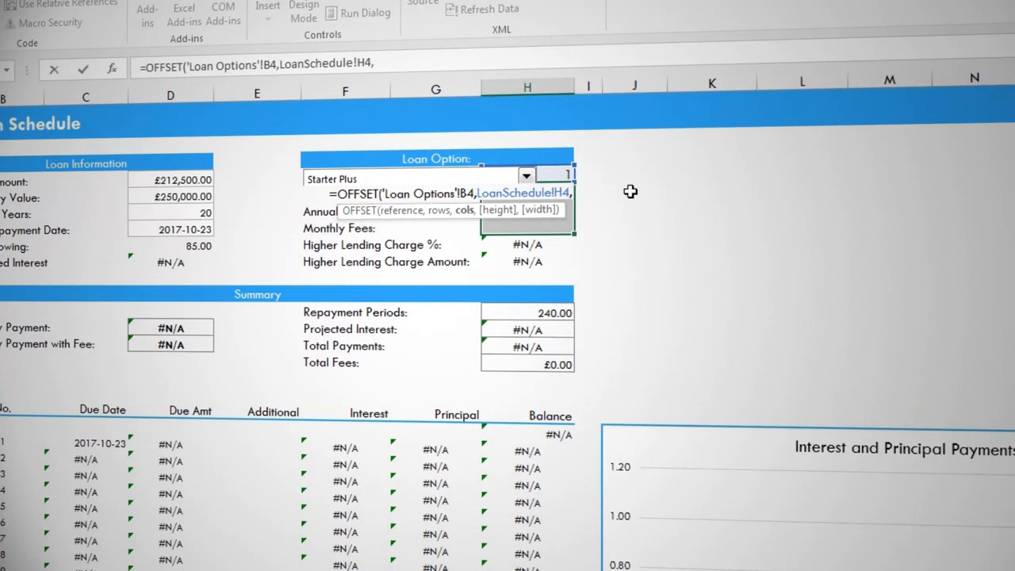
type("0")
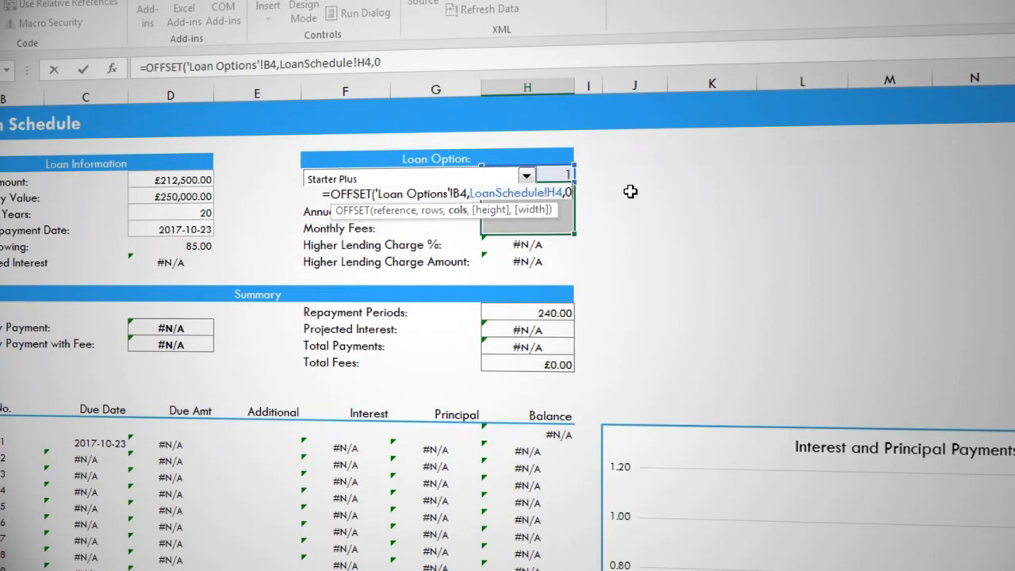
type(",1")
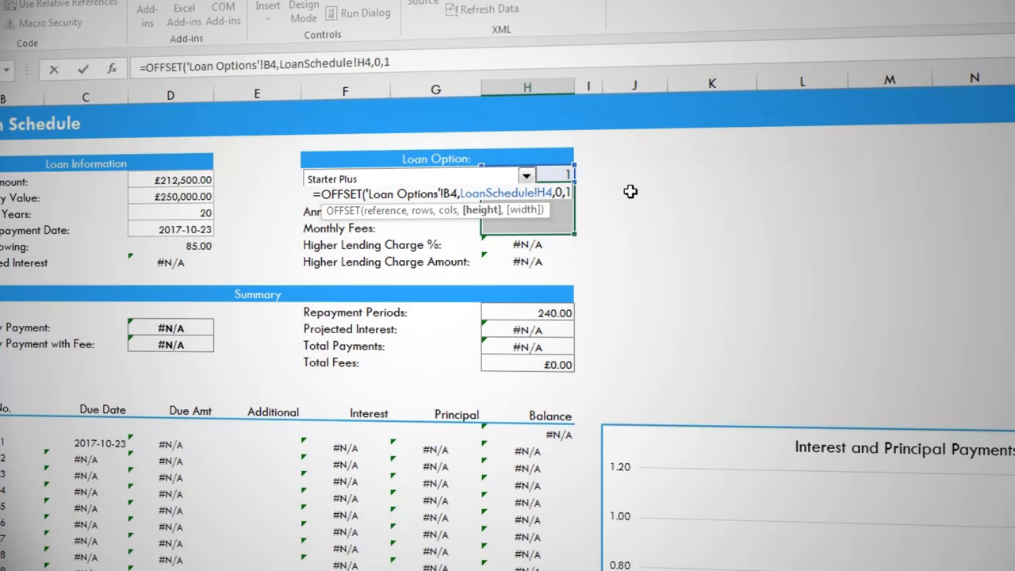
type(",")
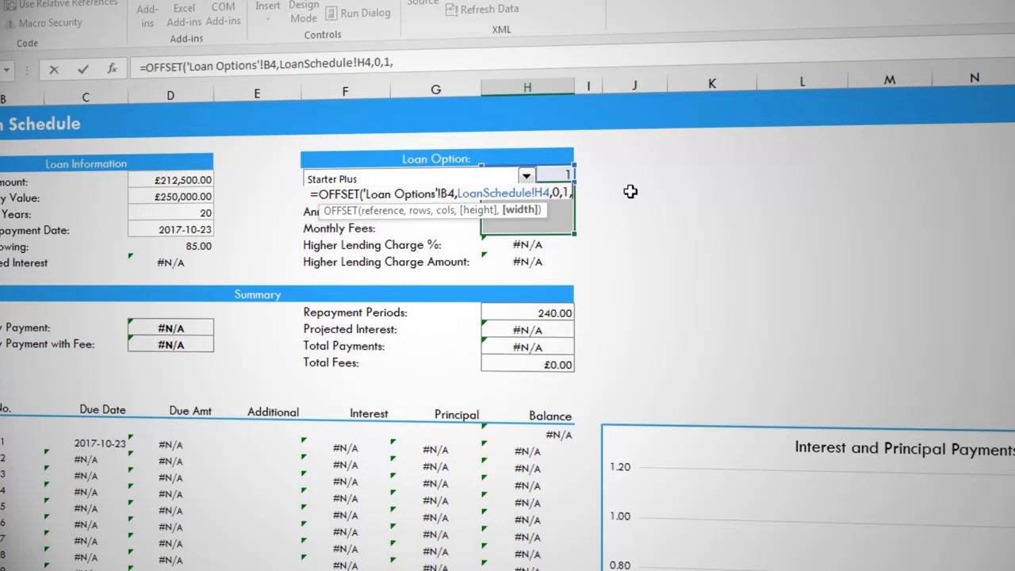
type("3")
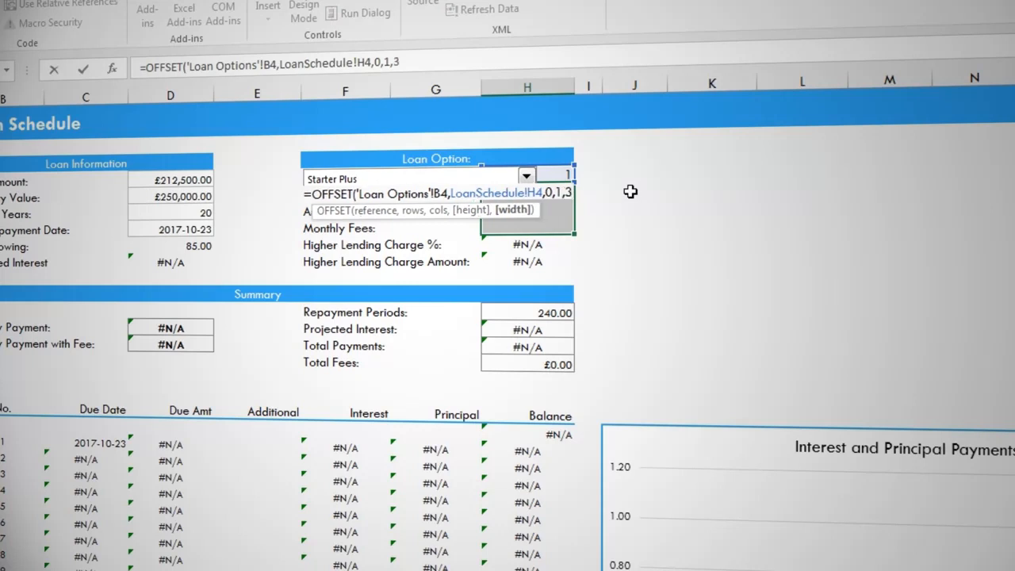
type(")")
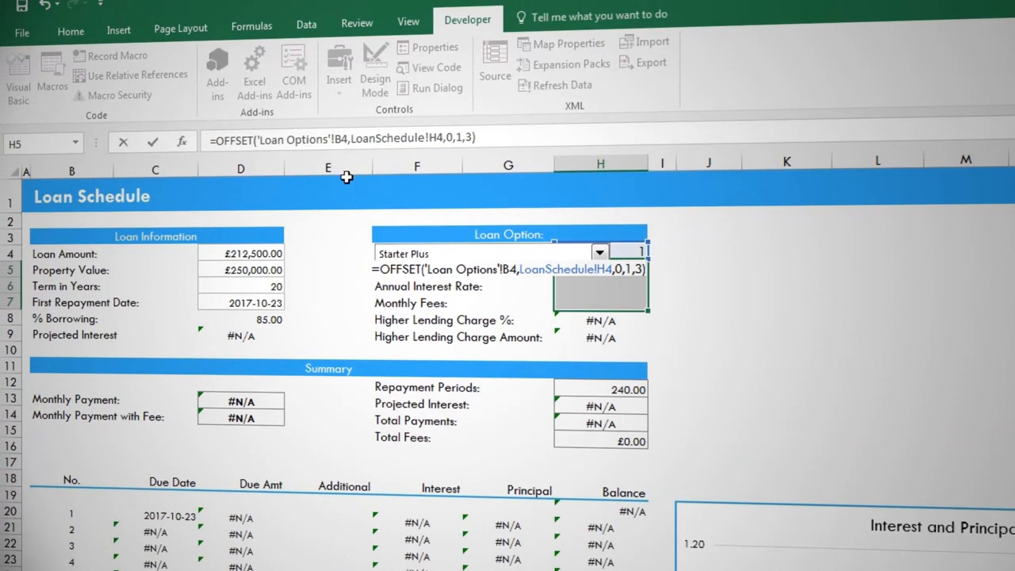
Step: Wrap the OFFSET formula in TRANSPOSE and enter it as an array formula across H5:H7
left_click(216, 139)
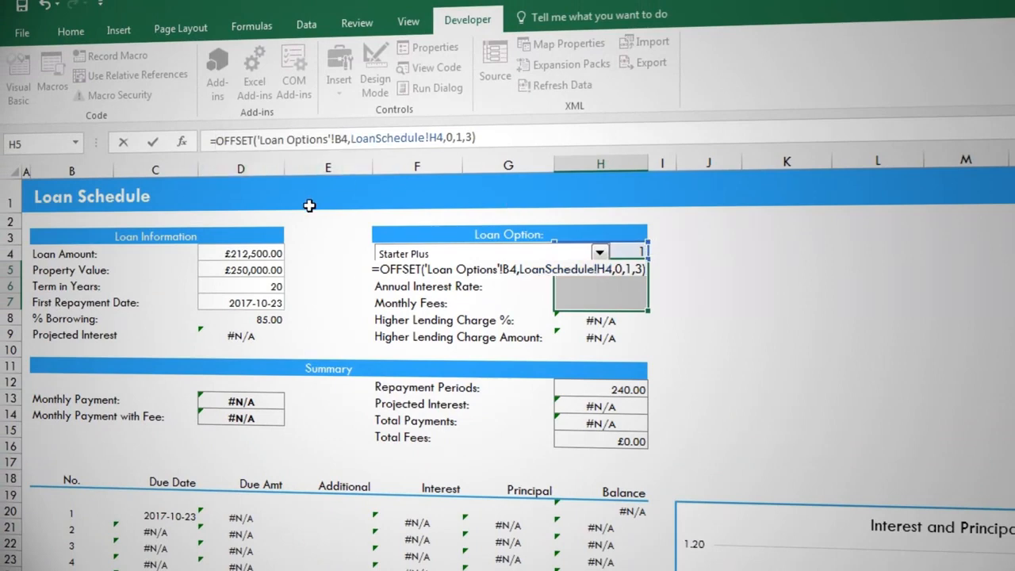
type("trans")
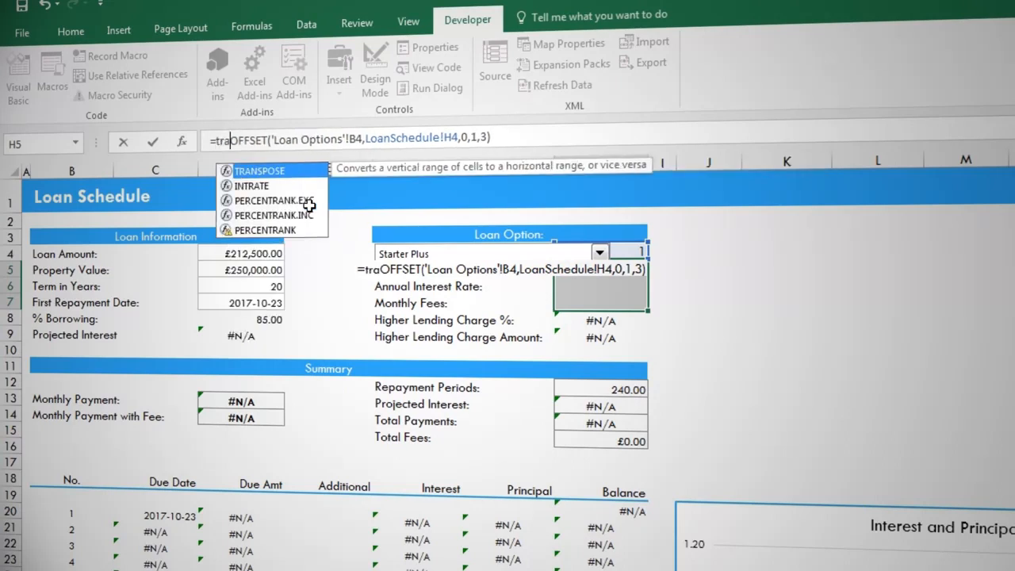
key("Tab")
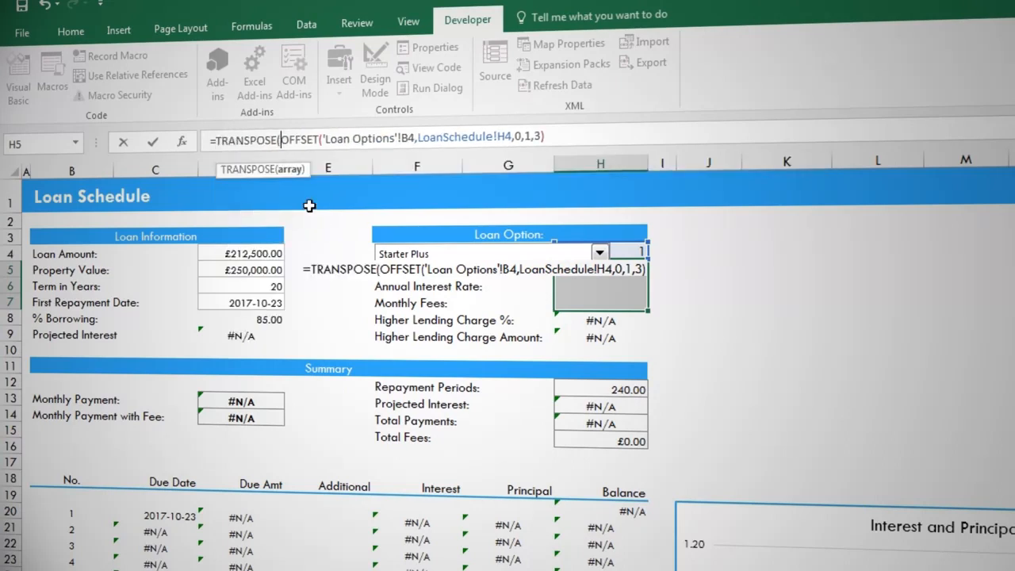
left_click(566, 136)
type(")")
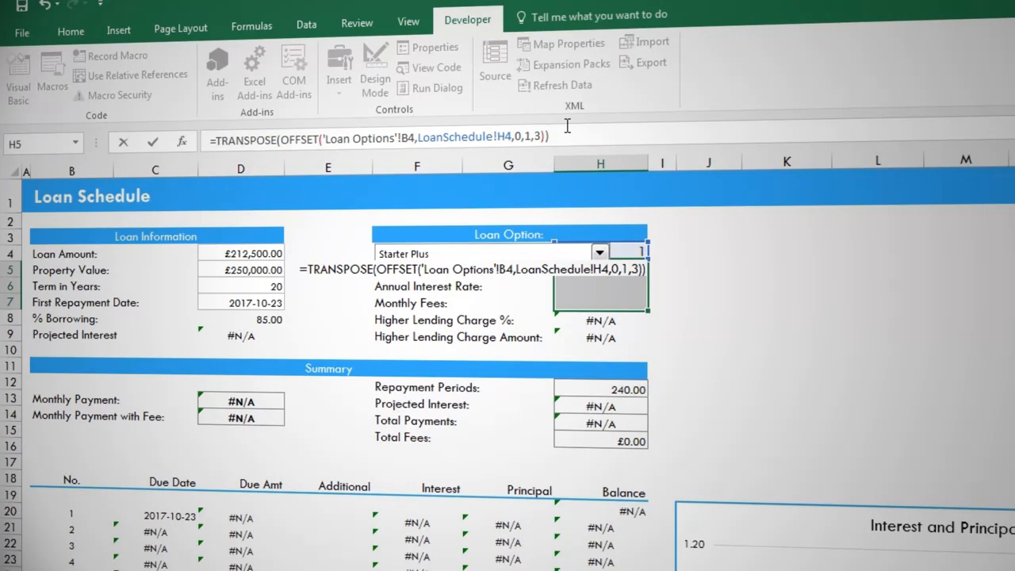
key("ctrl+shift+Return")
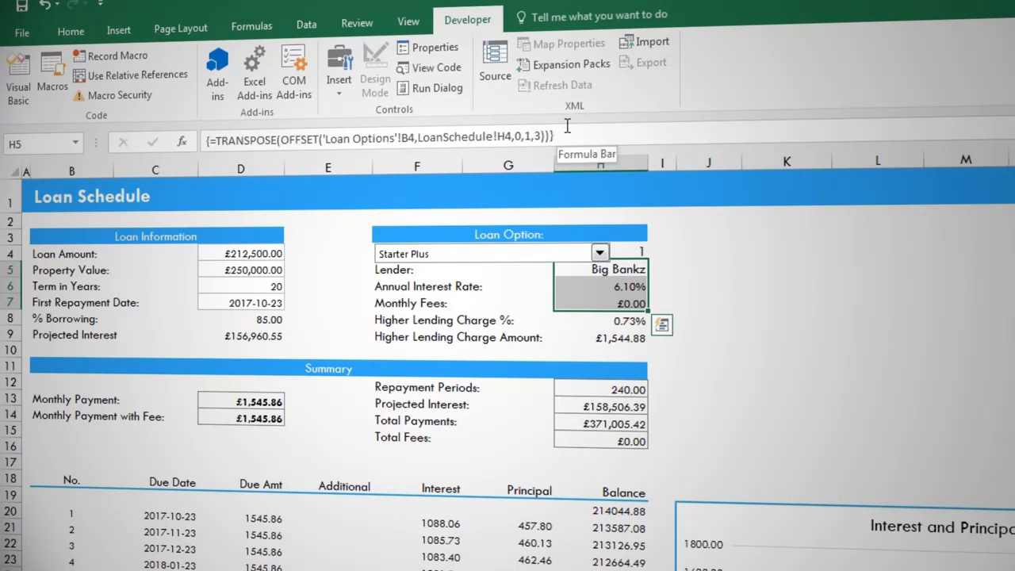
Step: Test the loan option combo box by choosing Advanced Premium and then Starter Plus again
left_click(599, 254)
left_click(582, 281)
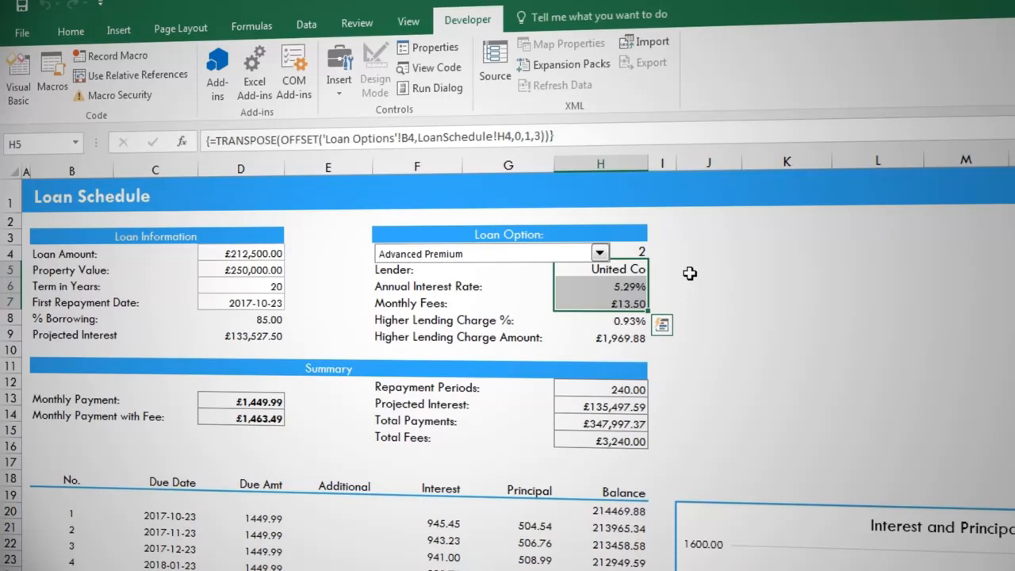
left_click(600, 253)
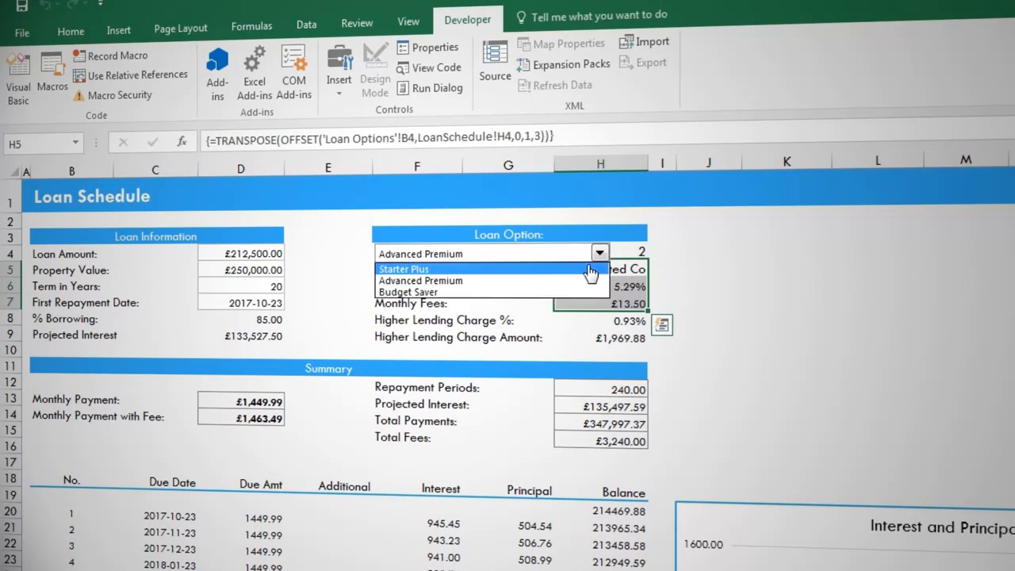
left_click(591, 270)
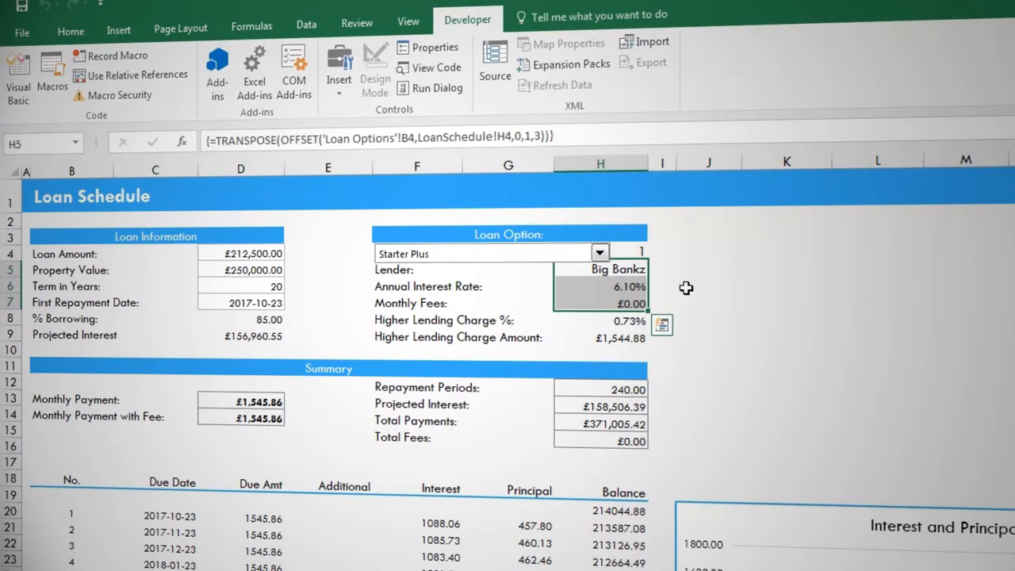
Step: Select the Interest and Principal Payments chart and examine which schedule rows its source ranges cover
scroll(686, 288, "down", 3)
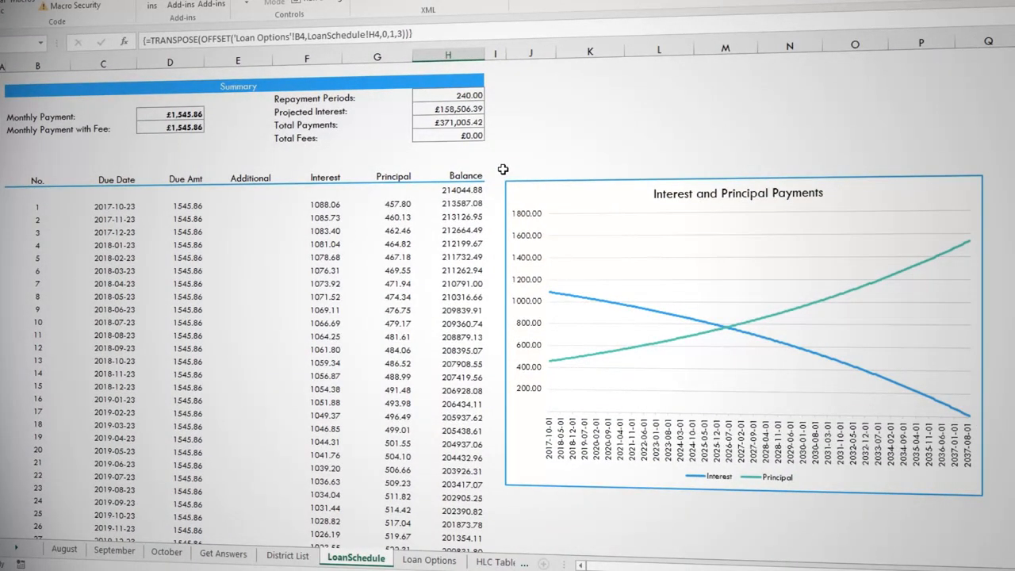
left_click(530, 199)
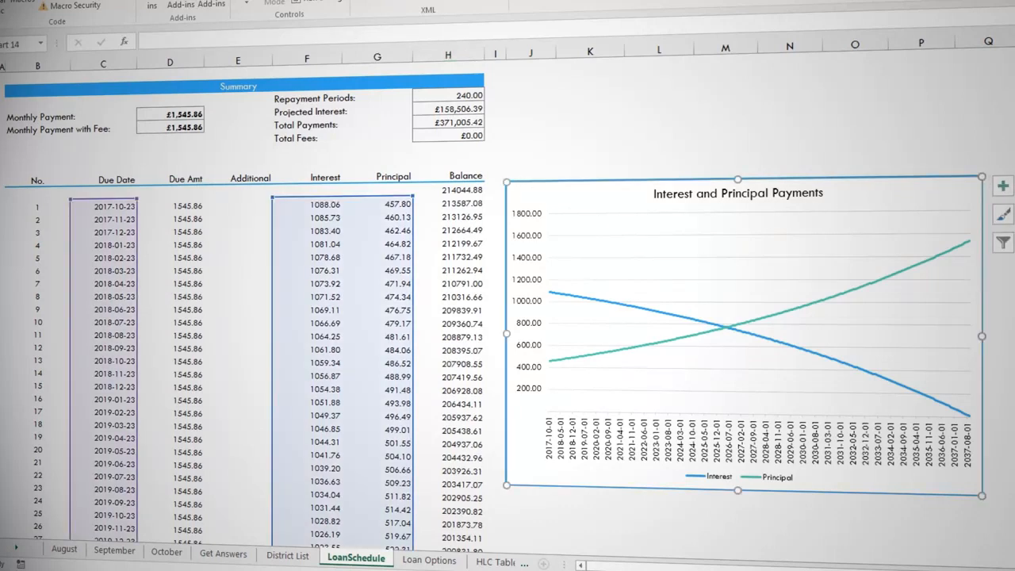
scroll(507, 306, "down", 20)
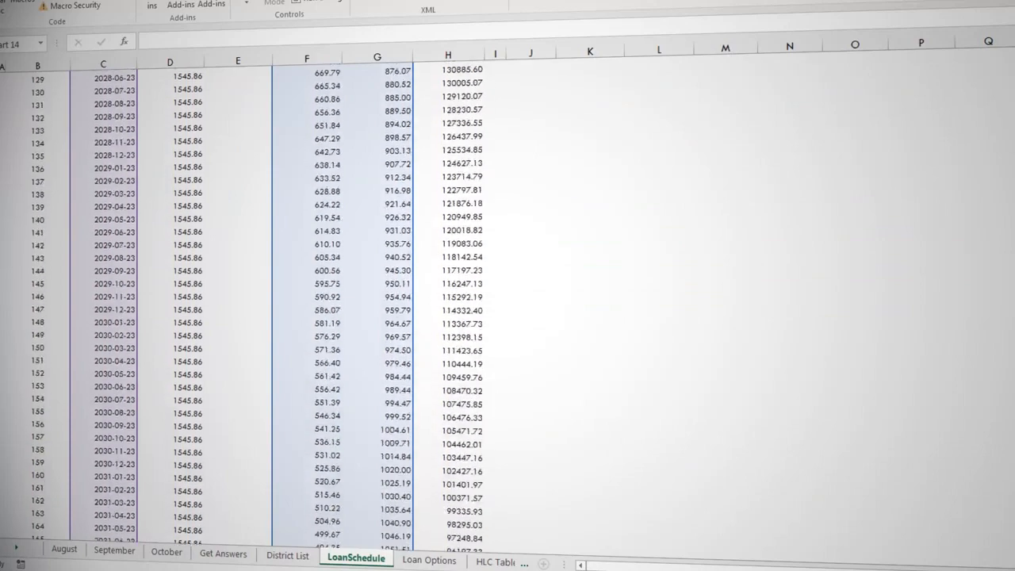
scroll(507, 305, "down", 20)
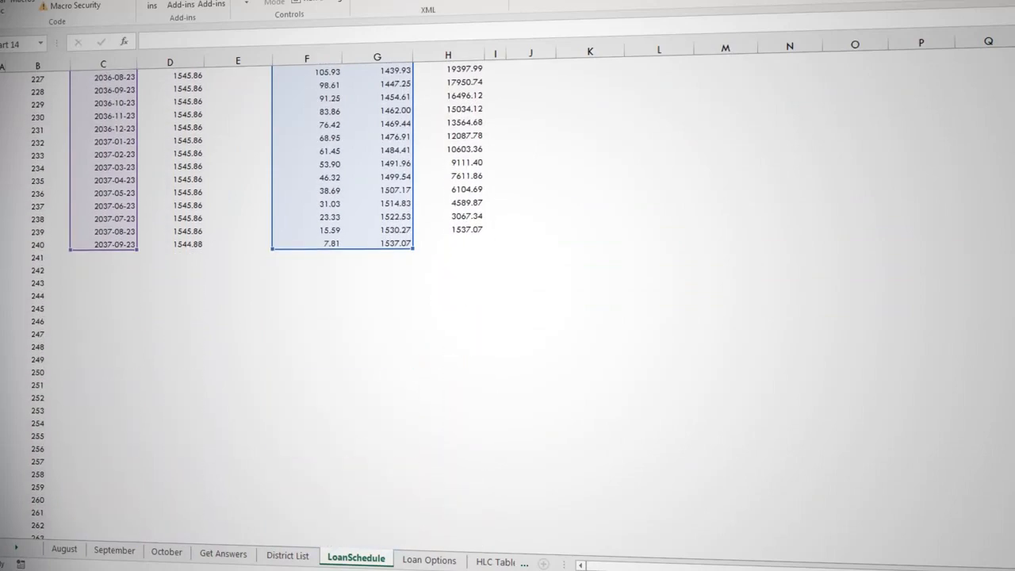
scroll(507, 305, "up", 20)
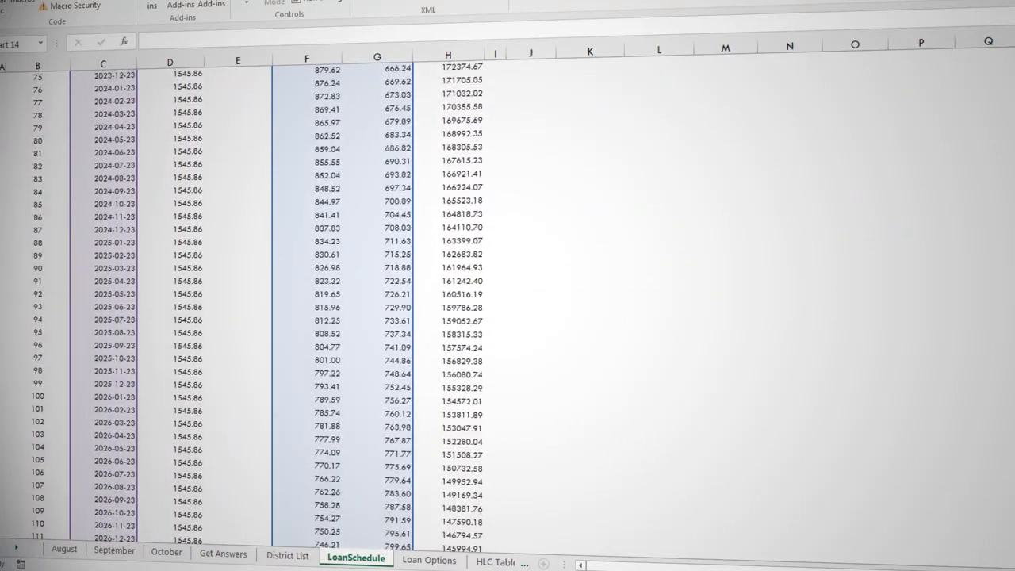
Step: Set the term to 22 years, select the chart and check its source ranges against the end of the schedule
left_click(185, 153)
type("22")
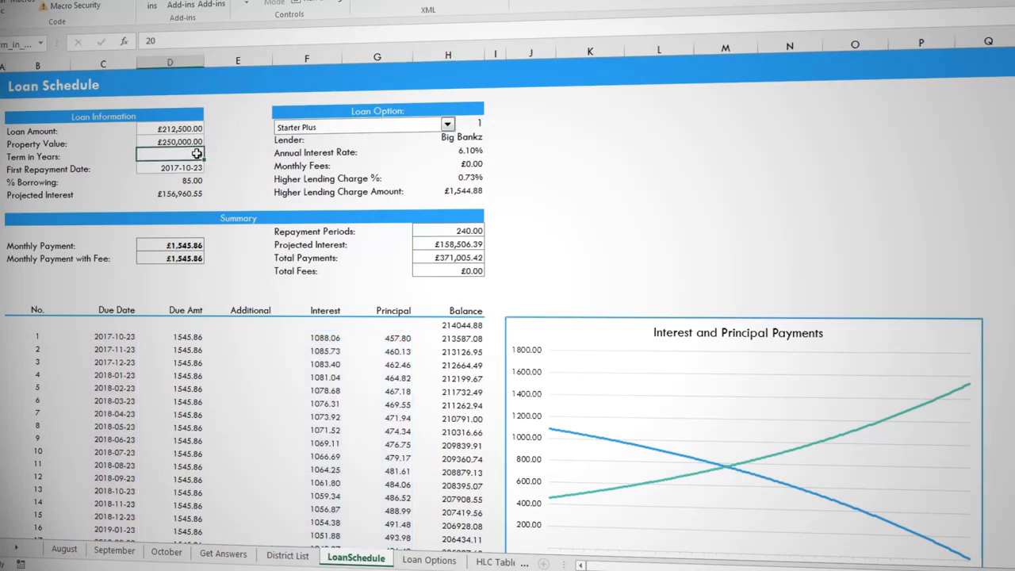
left_click(542, 333)
scroll(507, 317, "down", 20)
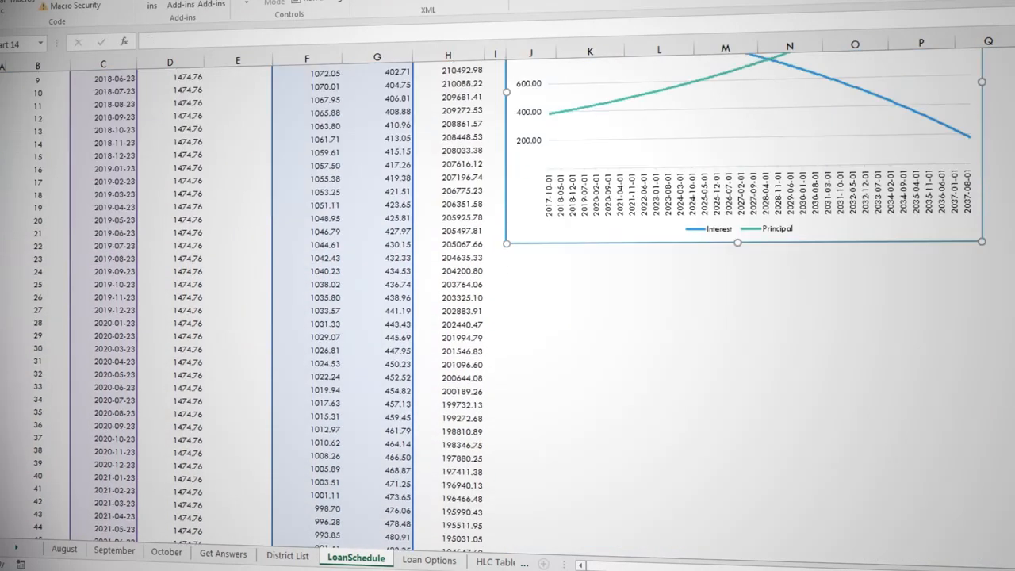
scroll(507, 317, "down", 20)
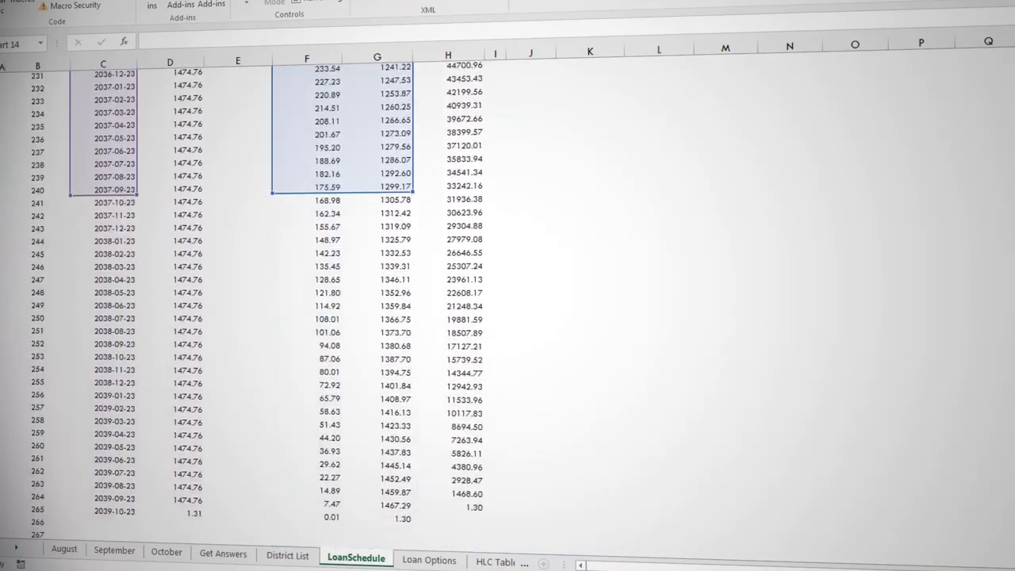
scroll(508, 317, "down", 1)
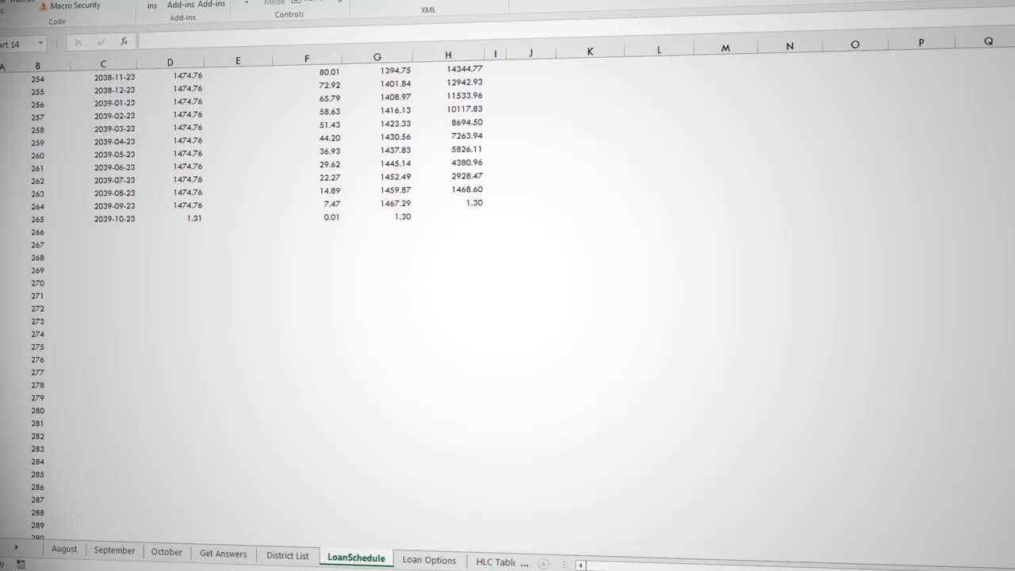
Step: Restore the loan term to 20 years
scroll(508, 301, "up", 20)
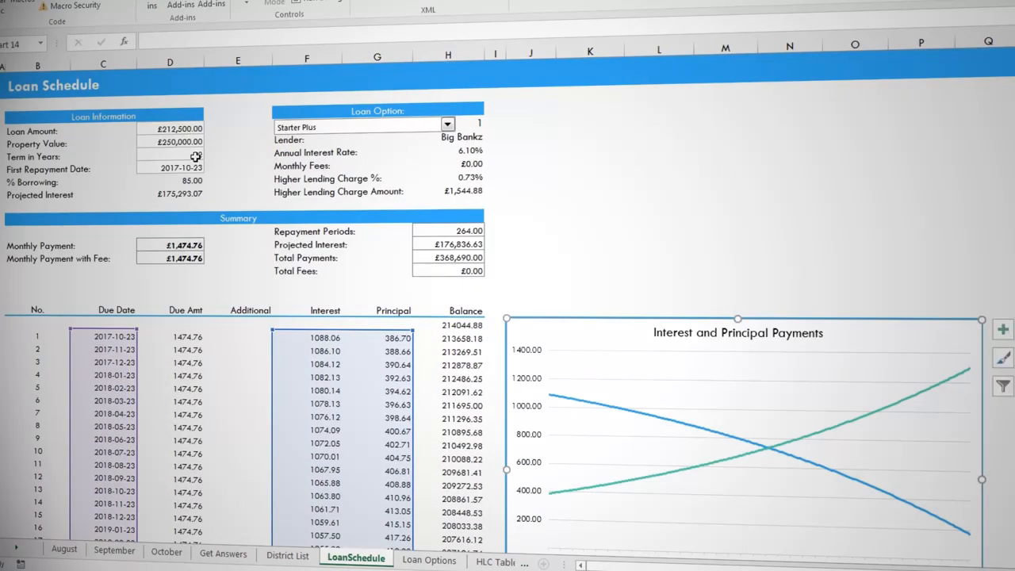
left_click(195, 156)
type("20")
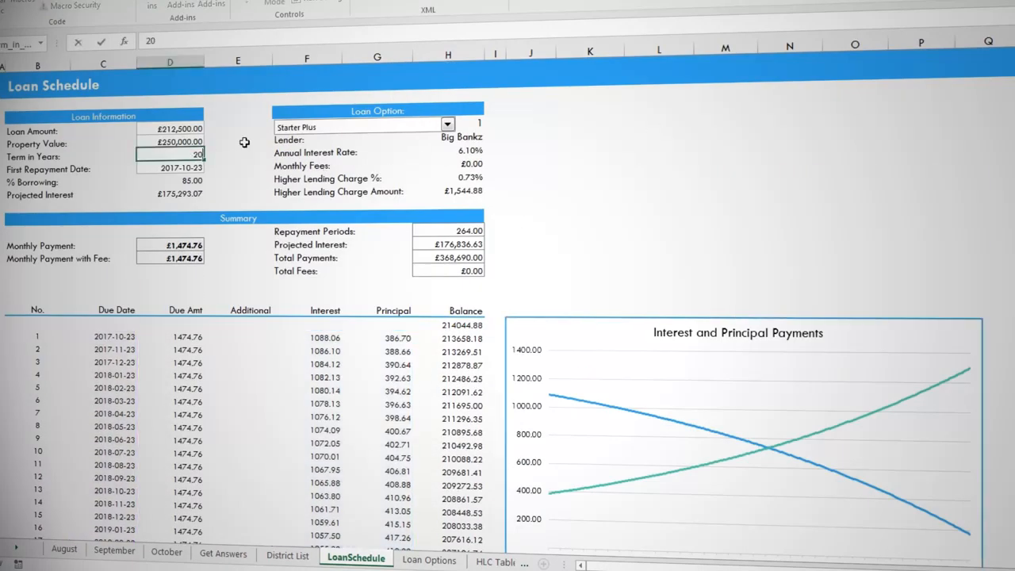
key("ctrl+Return")
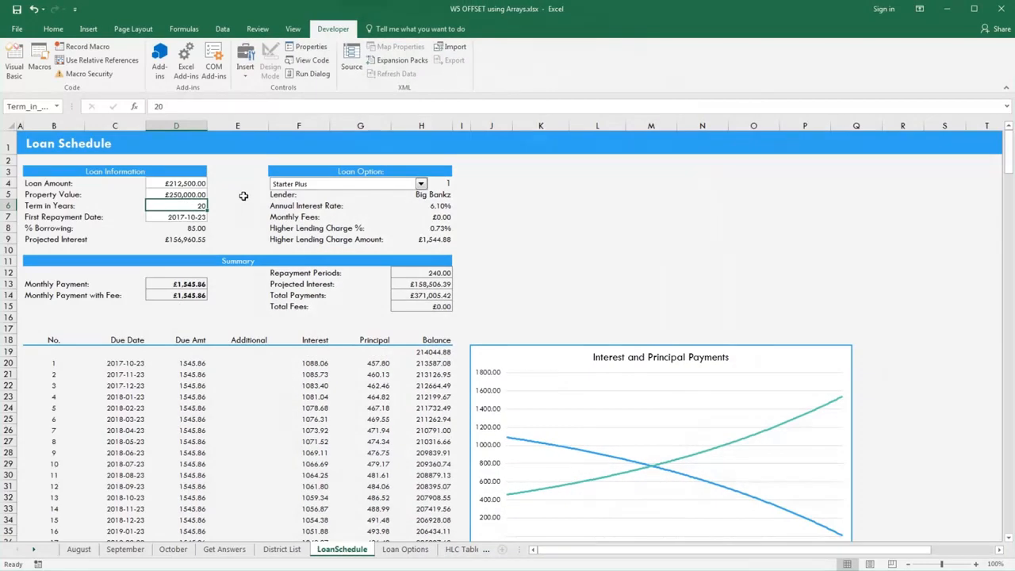
Step: Begin an OFFSET formula in J11 with $C$20 as reference, 0 rows and 0 columns
left_click(503, 263)
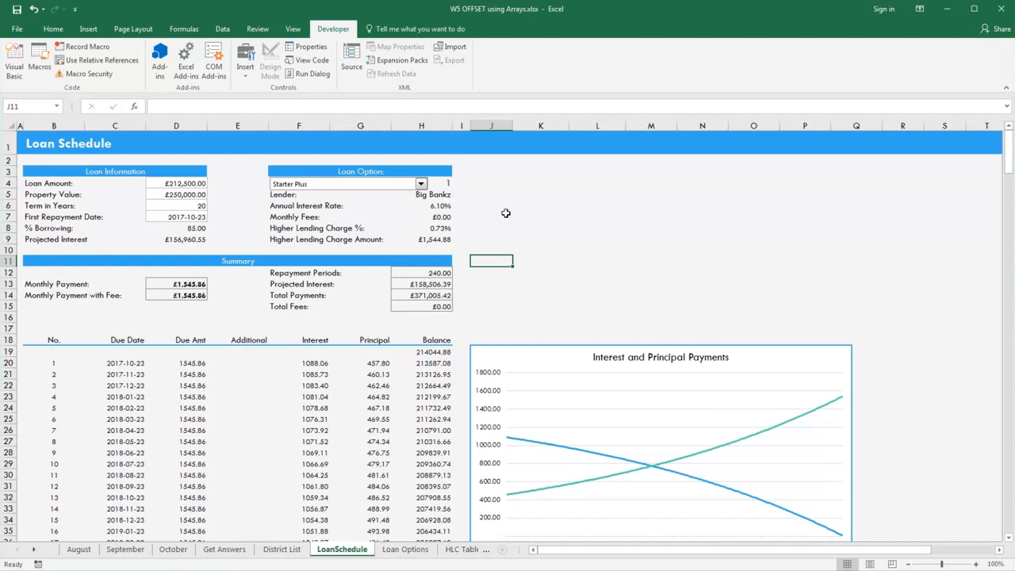
type("=off")
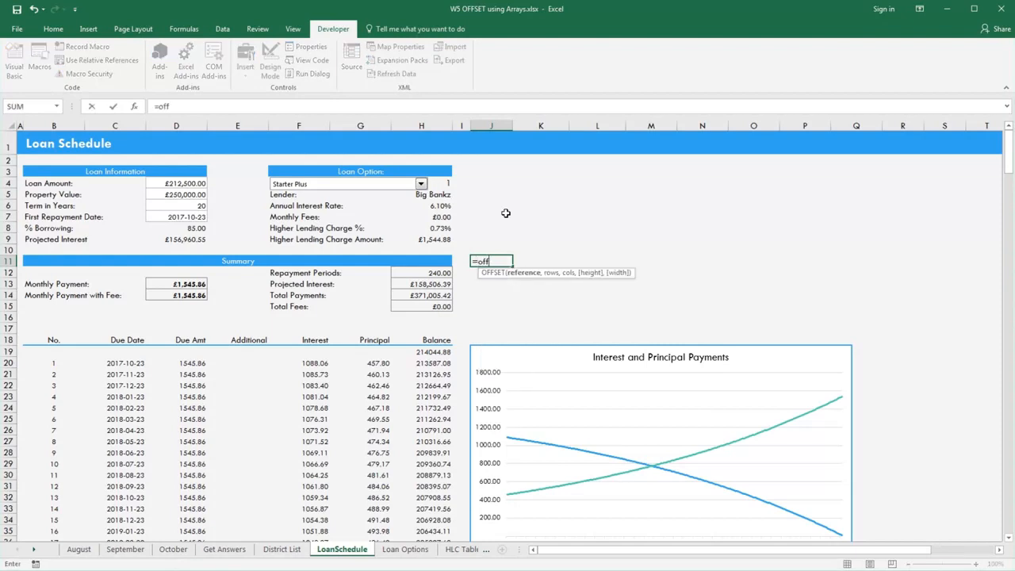
key("Tab")
left_click(127, 362)
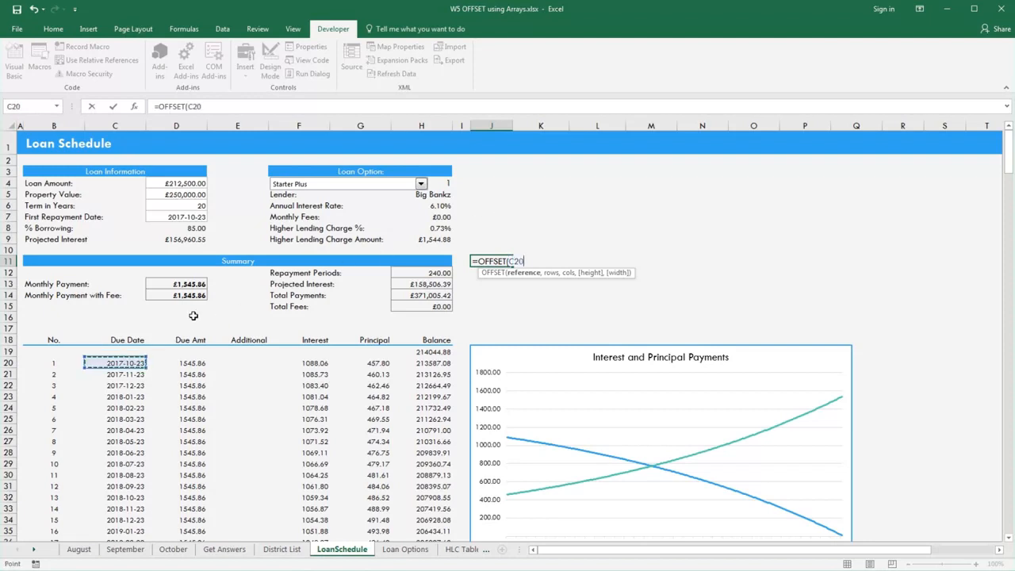
key("F4")
type(",")
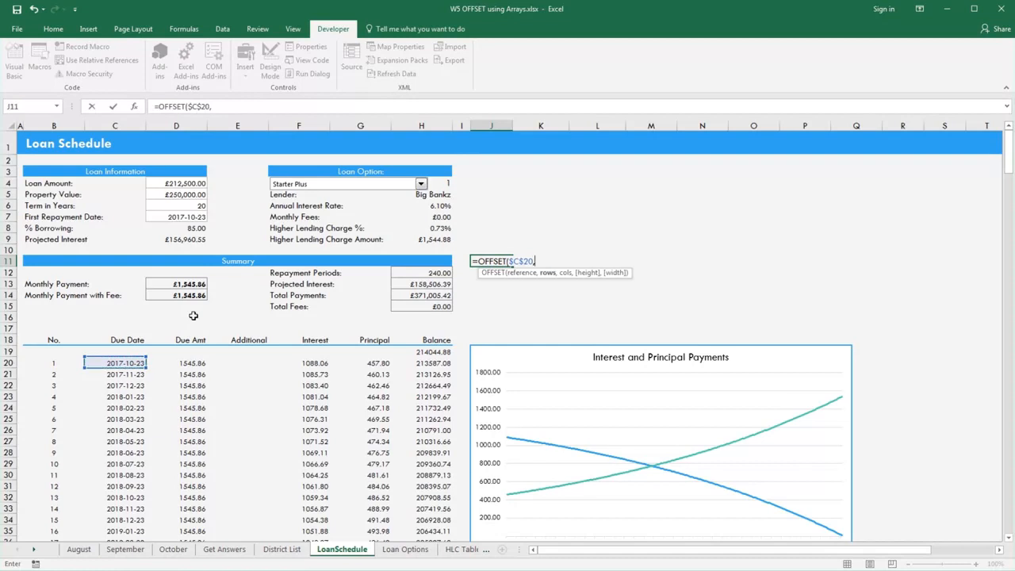
type("0")
type(",")
Step: Complete the J11 formula with COUNTIFS($C$20:$C$329,">0") as the OFFSET height and enter it
type("coun")
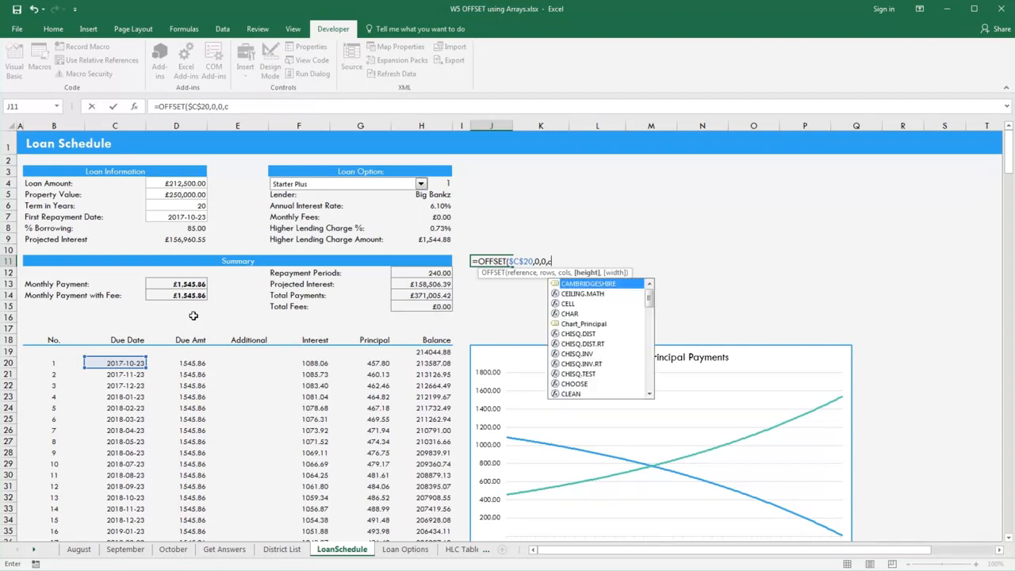
key("Down")
key("Down")
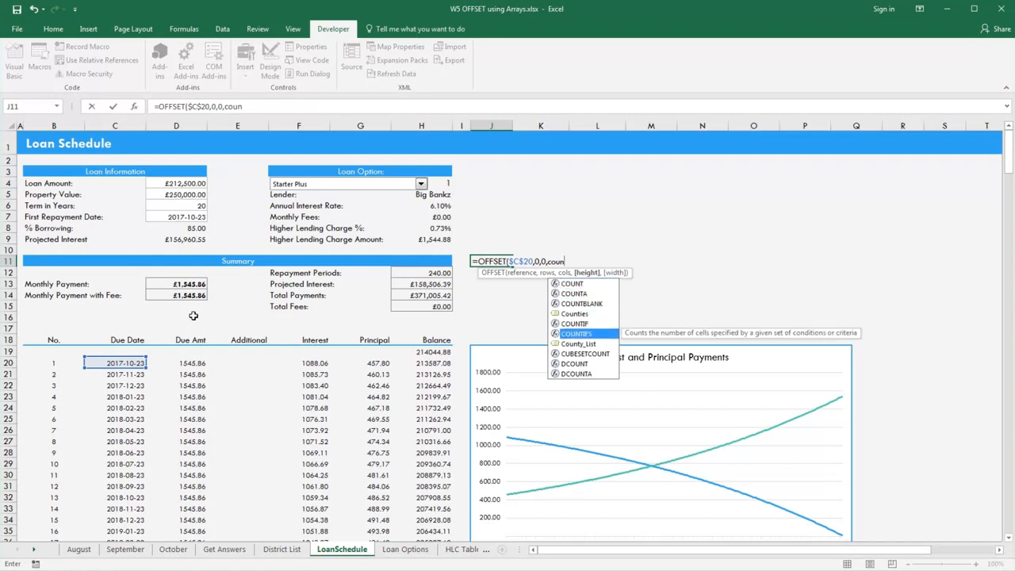
key("Tab")
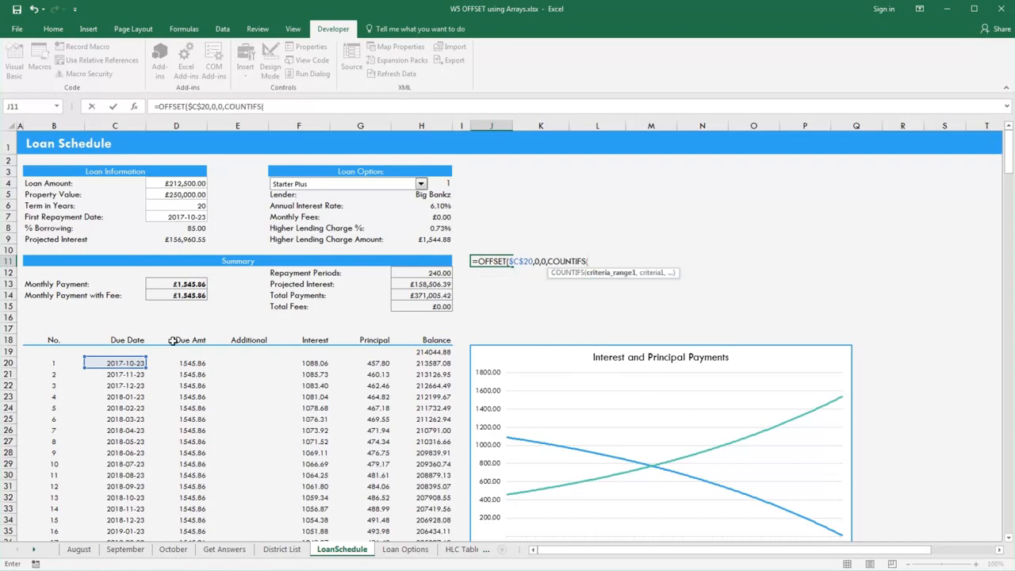
left_click(123, 359)
key("ctrl+shift+Down")
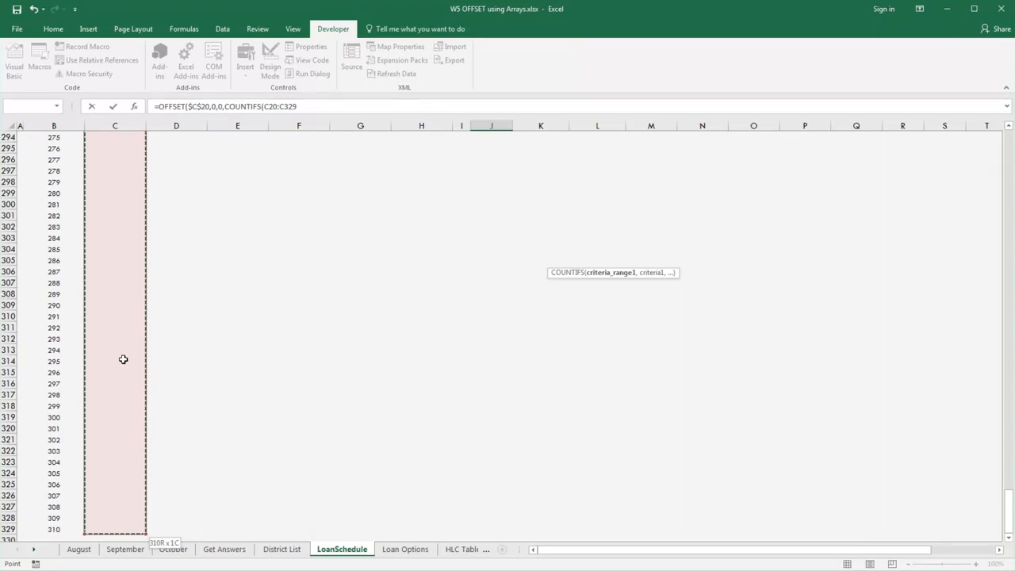
key("F4")
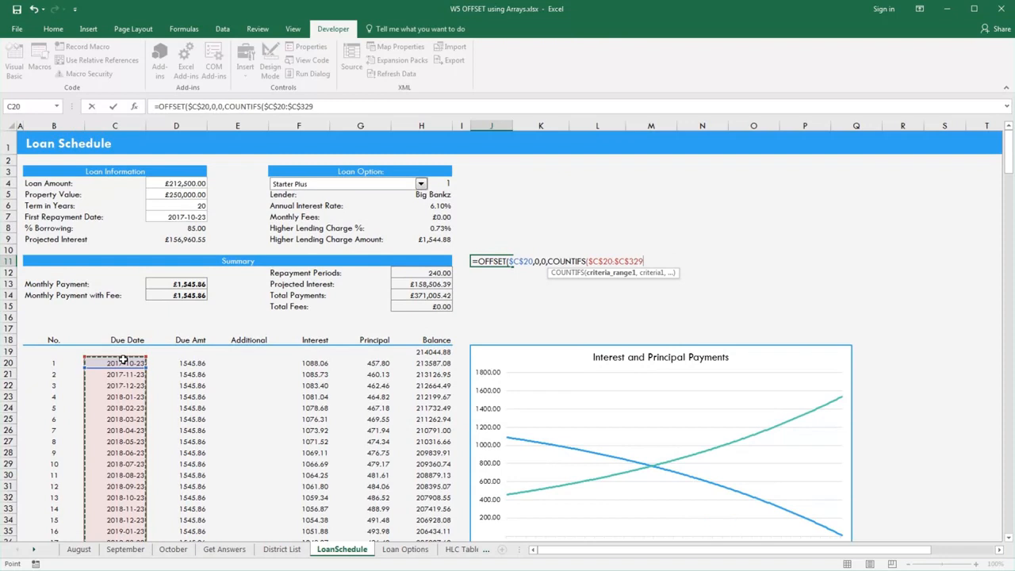
type(",")
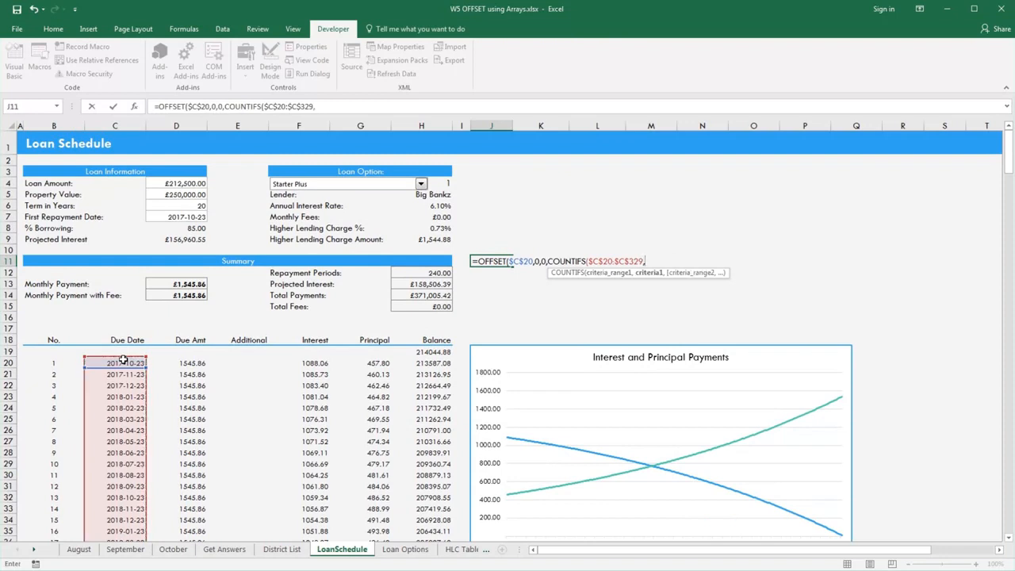
type("\">0\")")
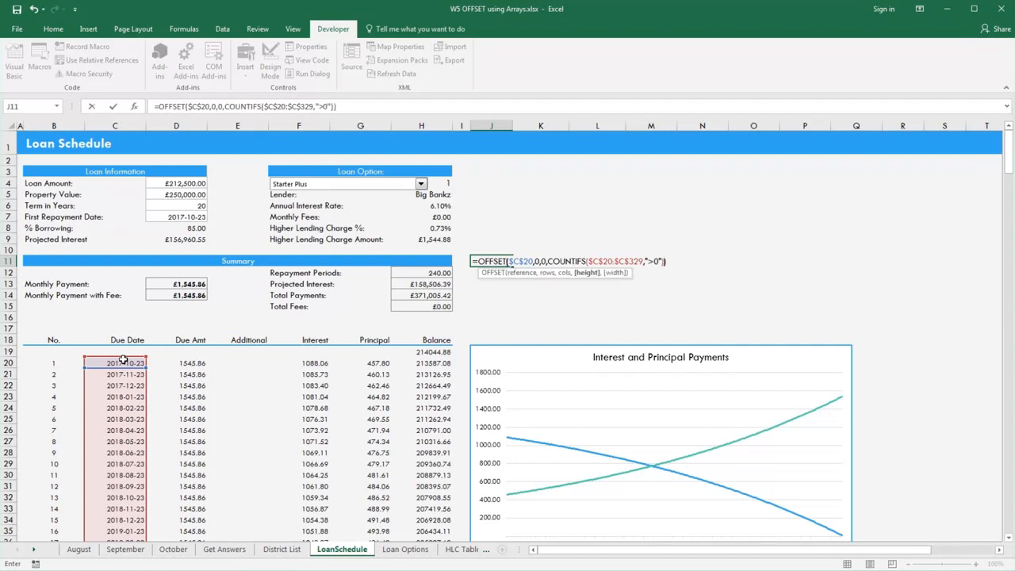
type(")")
key("Return")
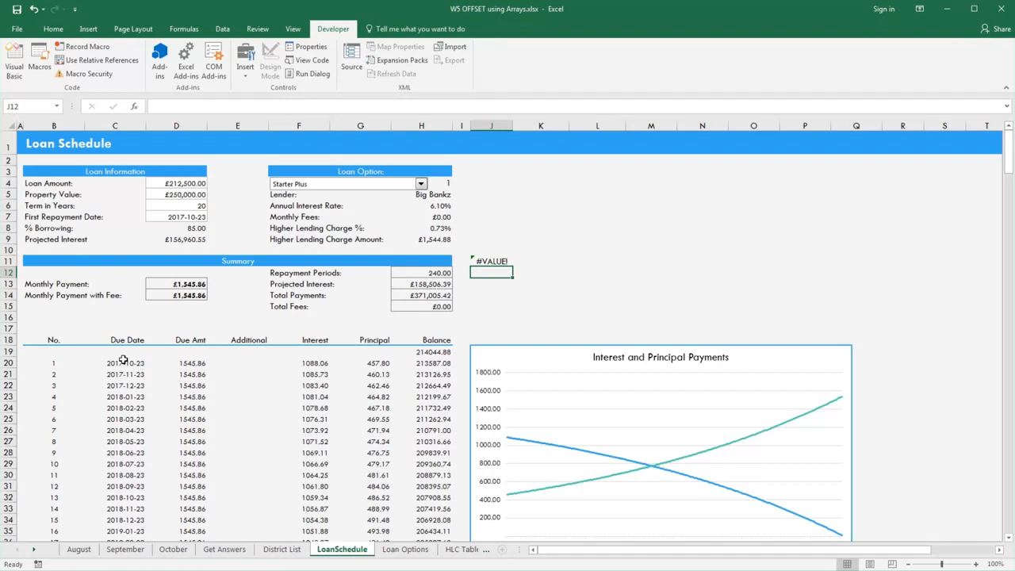
Step: Evaluate the J11 formula in place to inspect the array of dates it returns, leaving the formula uncommitted
left_click(500, 260)
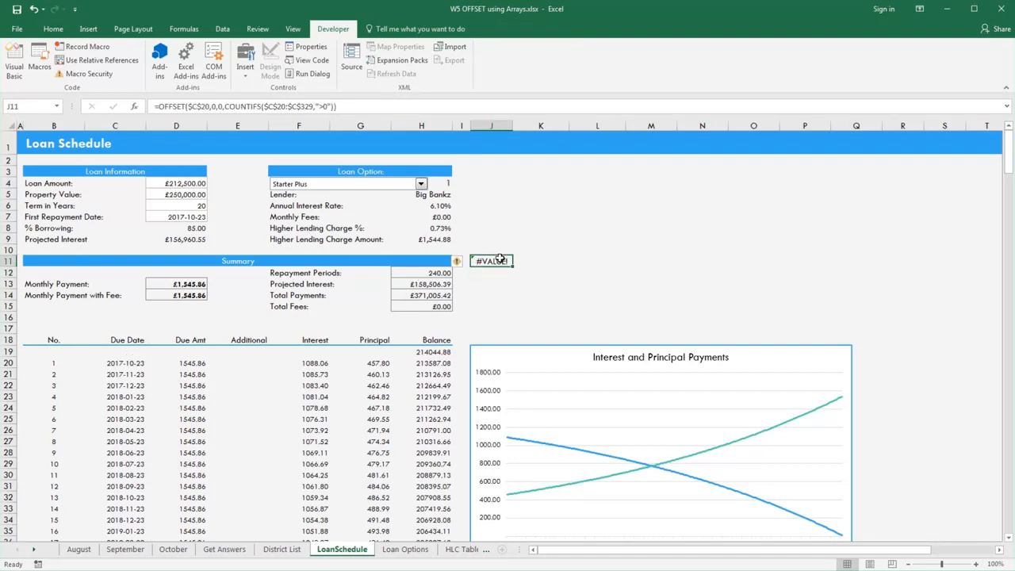
double_click(500, 260)
key("F9")
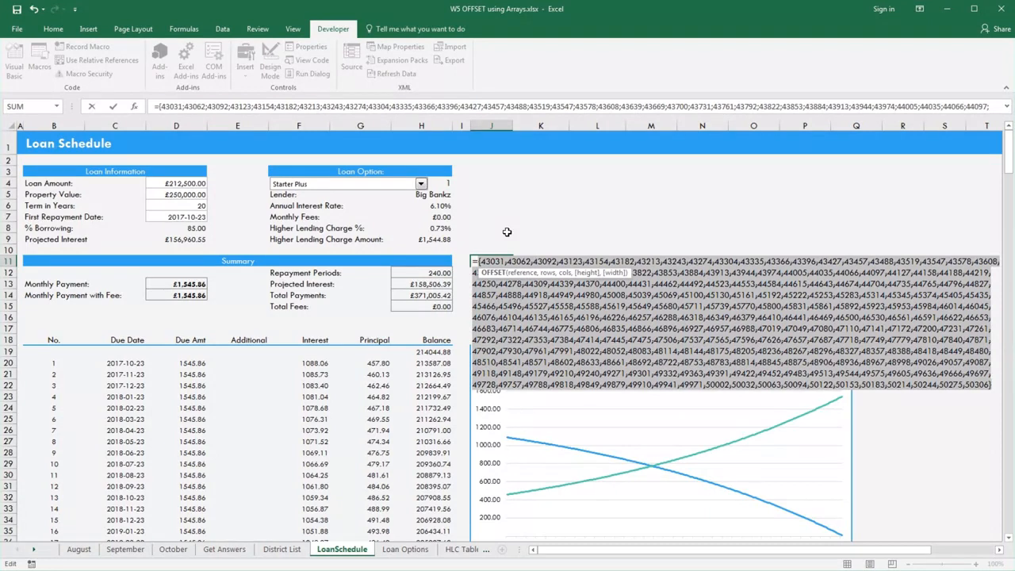
key("Escape")
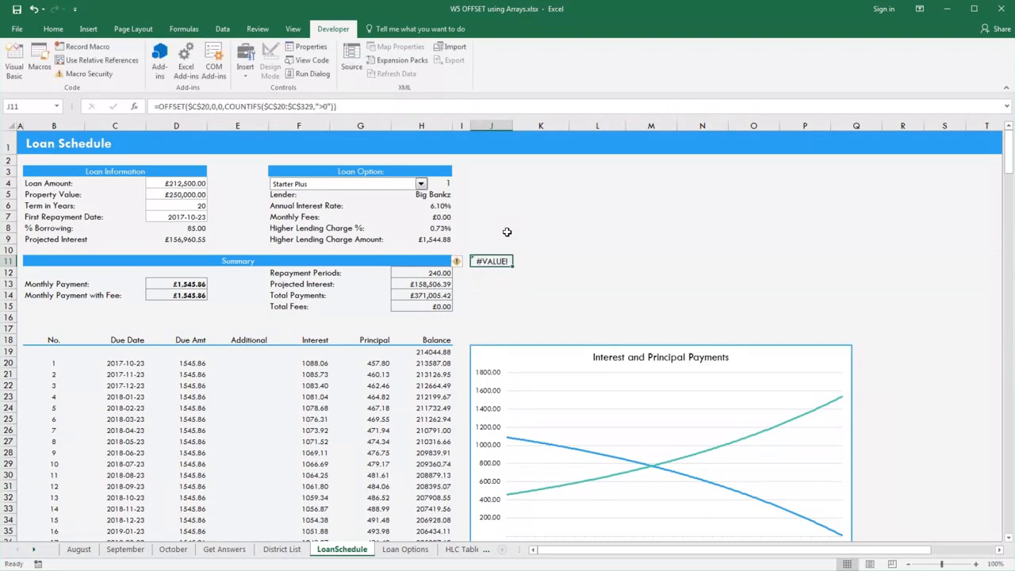
Step: Copy the full OFFSET formula text from cell J11 and leave cell editing
double_click(496, 260)
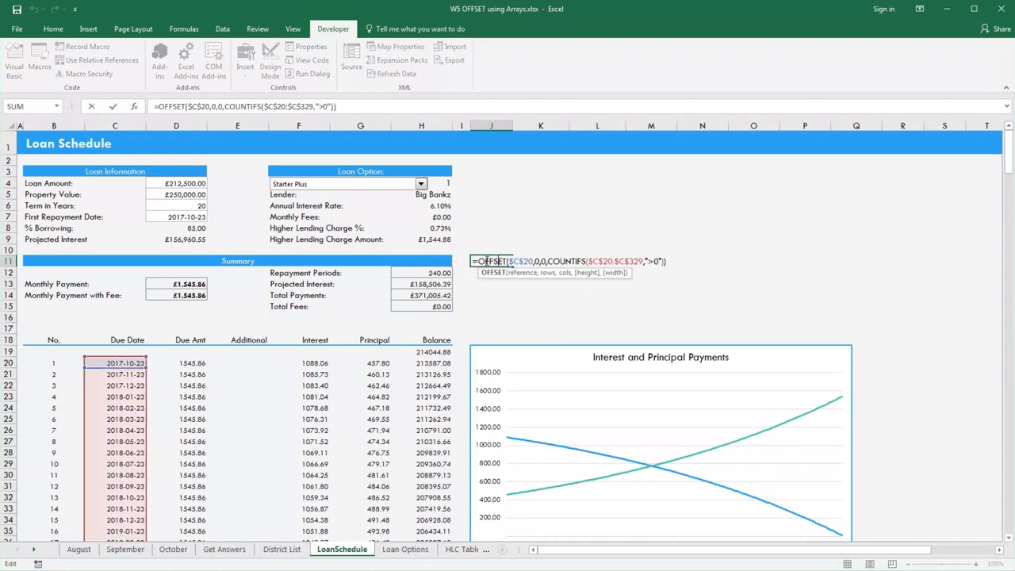
left_click_drag(476, 261, 673, 264)
key("ctrl+c")
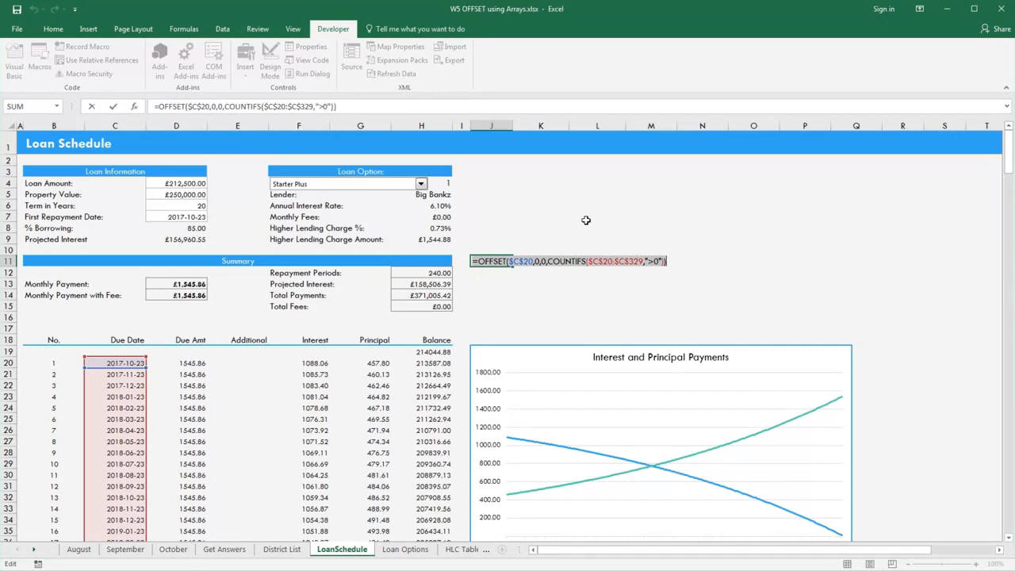
left_click(187, 31)
key("Escape")
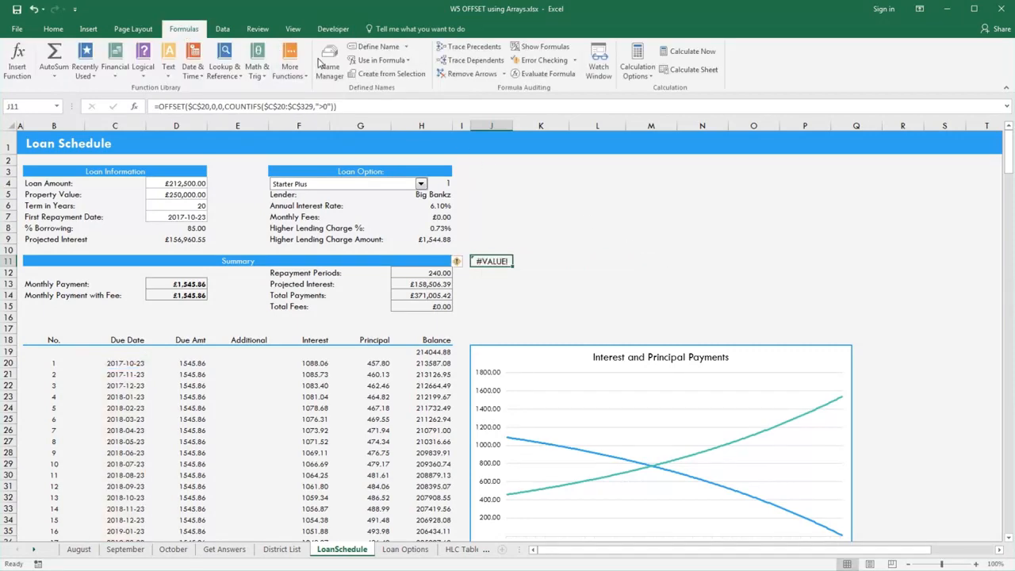
Step: Define a workbook name Chart_Dates that refers to =OFFSET($C$20,0,0,COUNTIFS($C$20:$C$329,">0"))
left_click(329, 64)
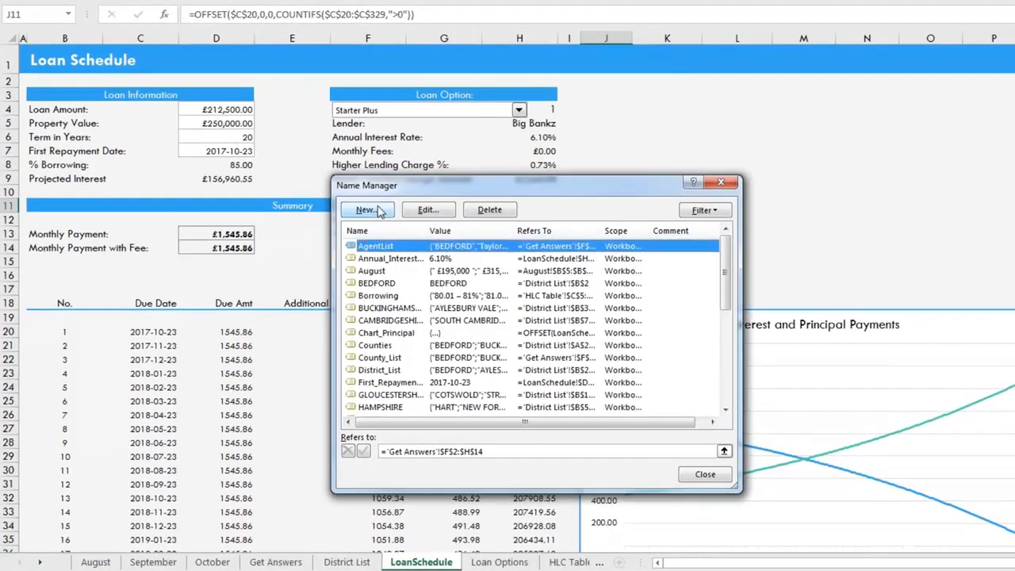
left_click(329, 238)
type("Chart_Dates")
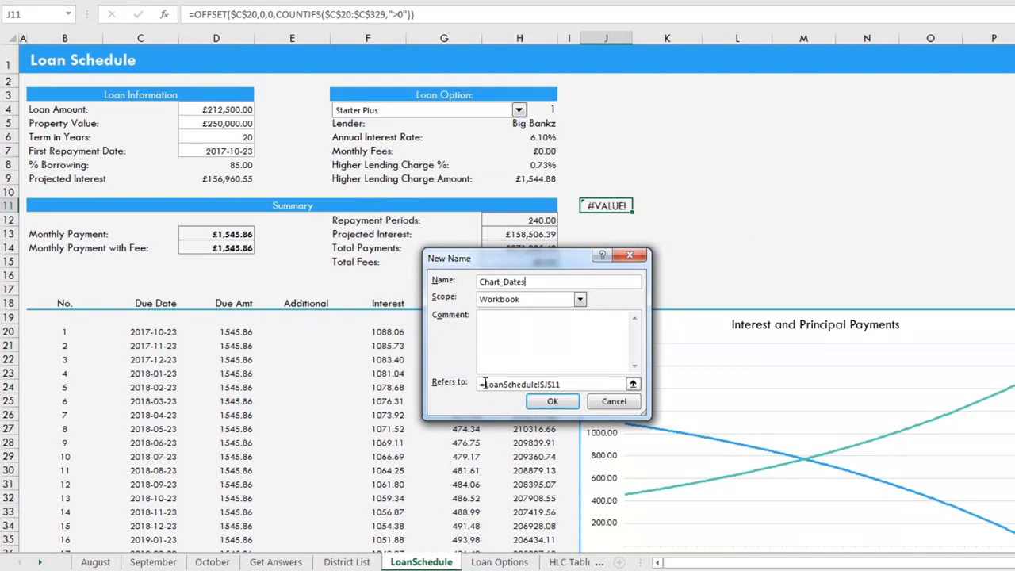
left_click_drag(484, 383, 571, 385)
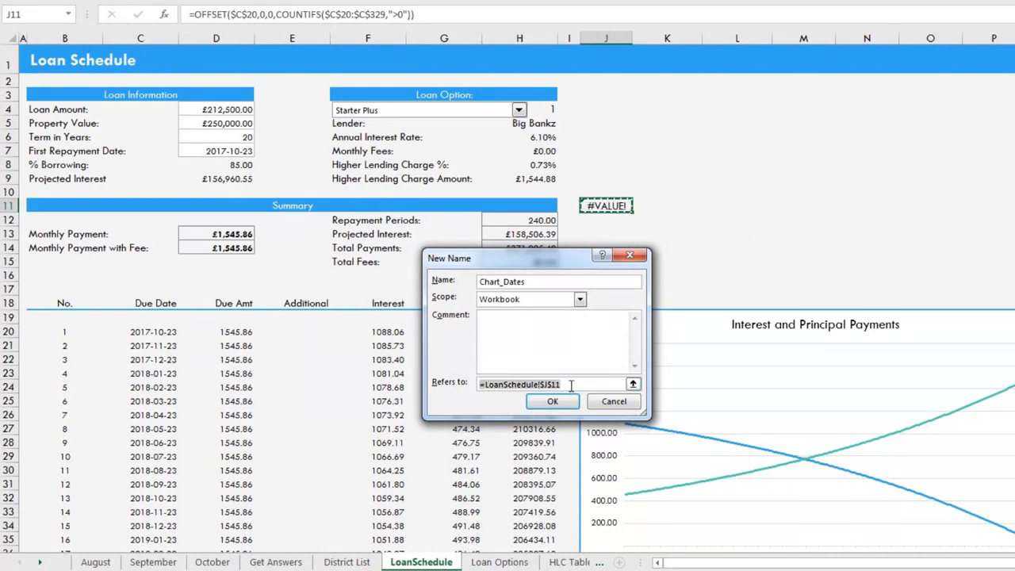
type("=")
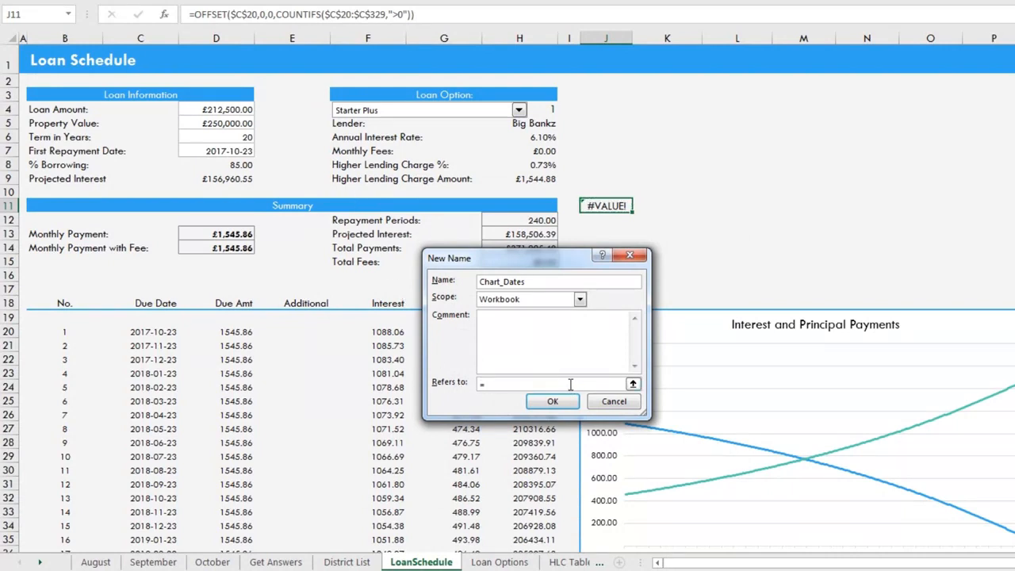
key("ctrl+v")
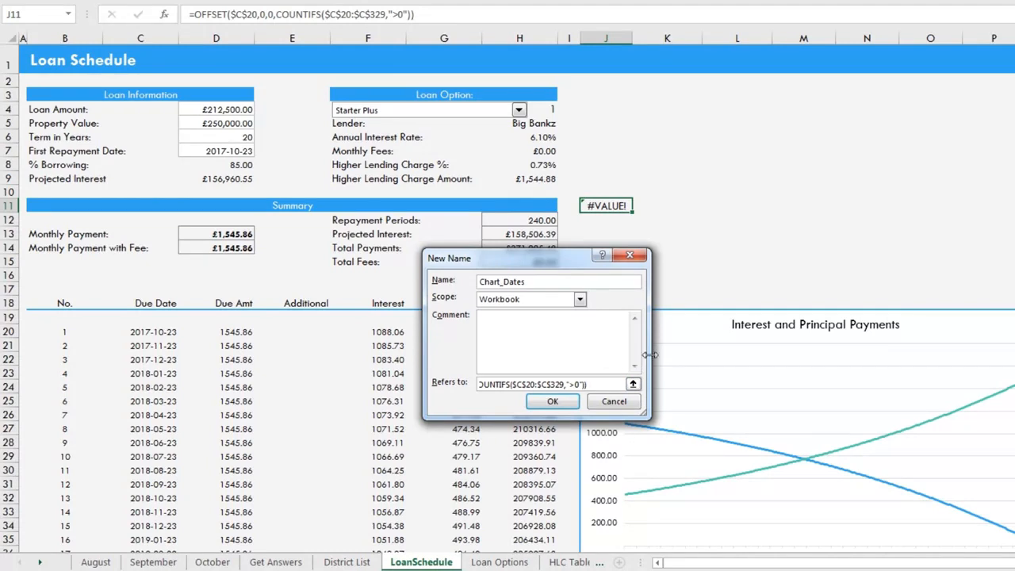
left_click_drag(650, 354, 763, 352)
left_click_drag(542, 383, 469, 385)
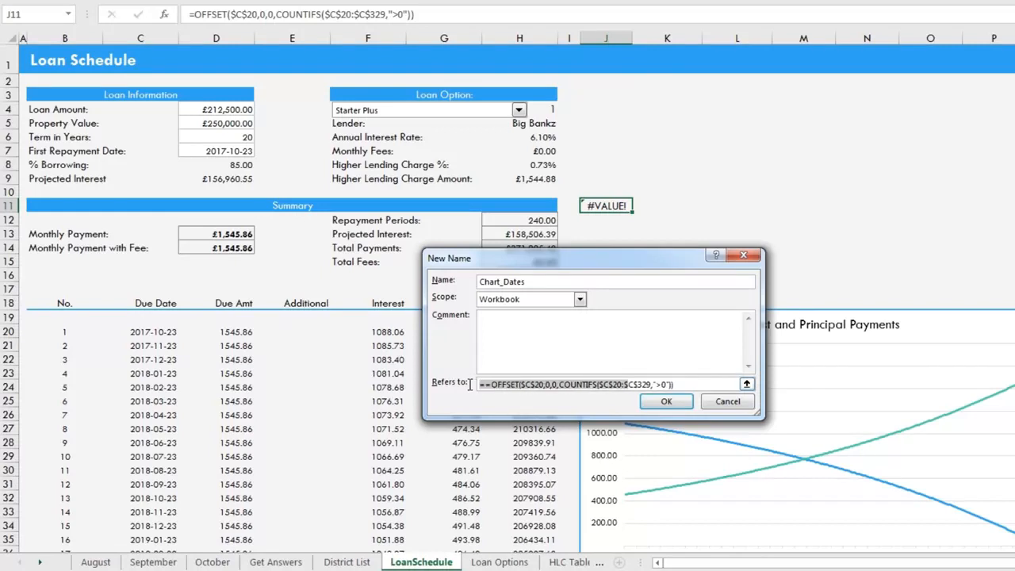
left_click(490, 384)
key("BackSpace")
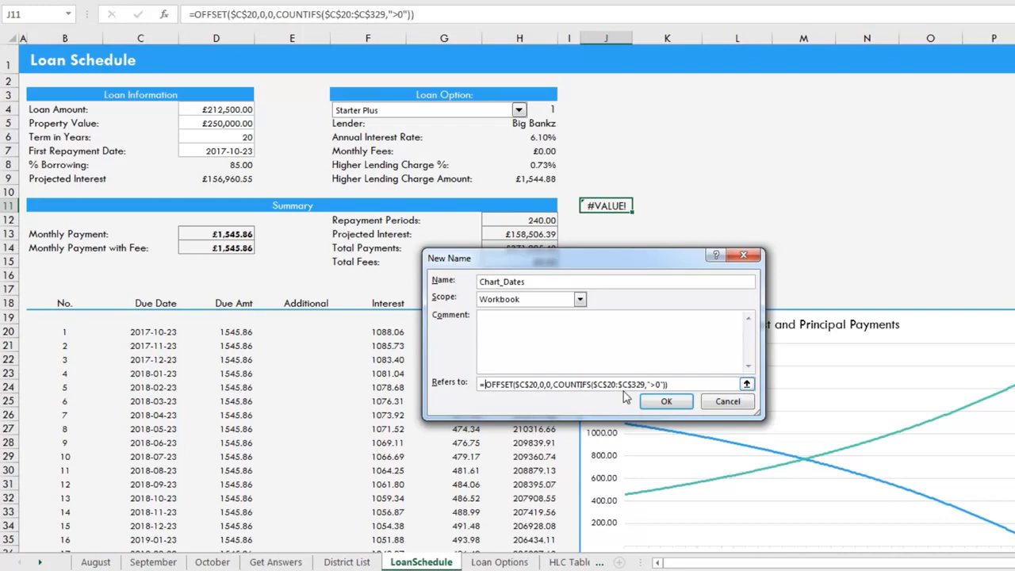
left_click(665, 401)
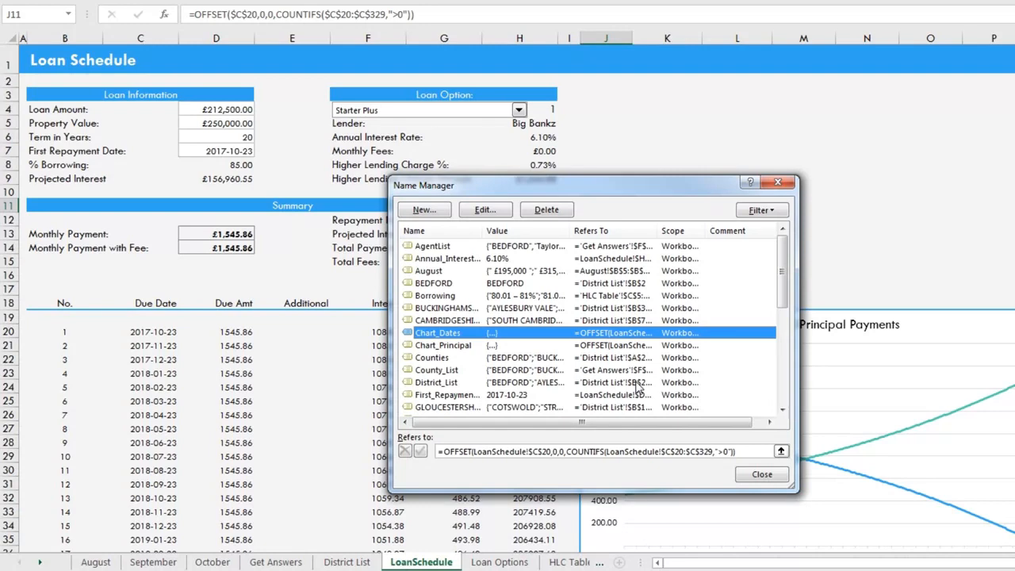
Step: Start another workbook name, Chart_Interest, and paste the copied OFFSET formula as its reference
left_click(426, 212)
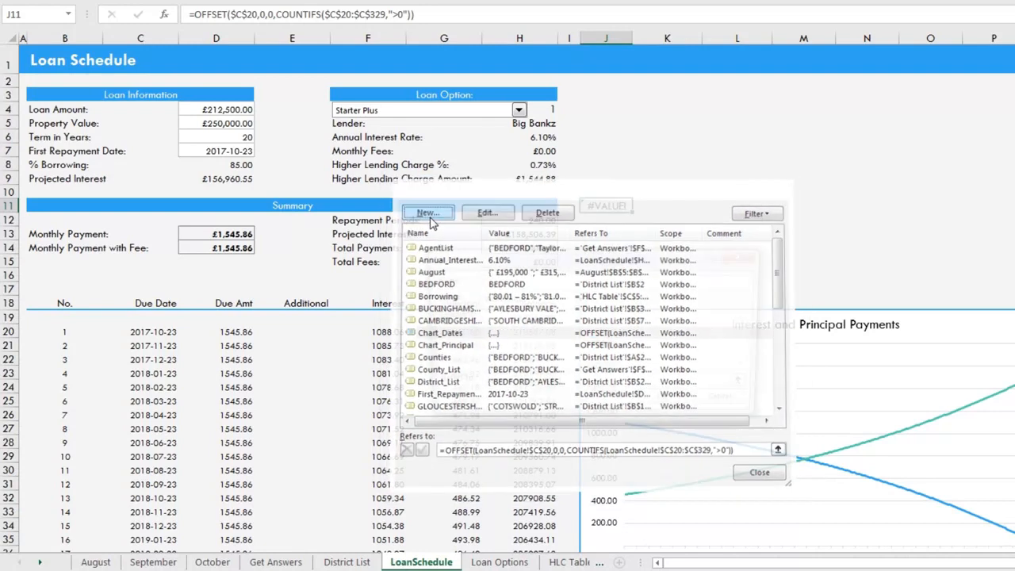
type("C")
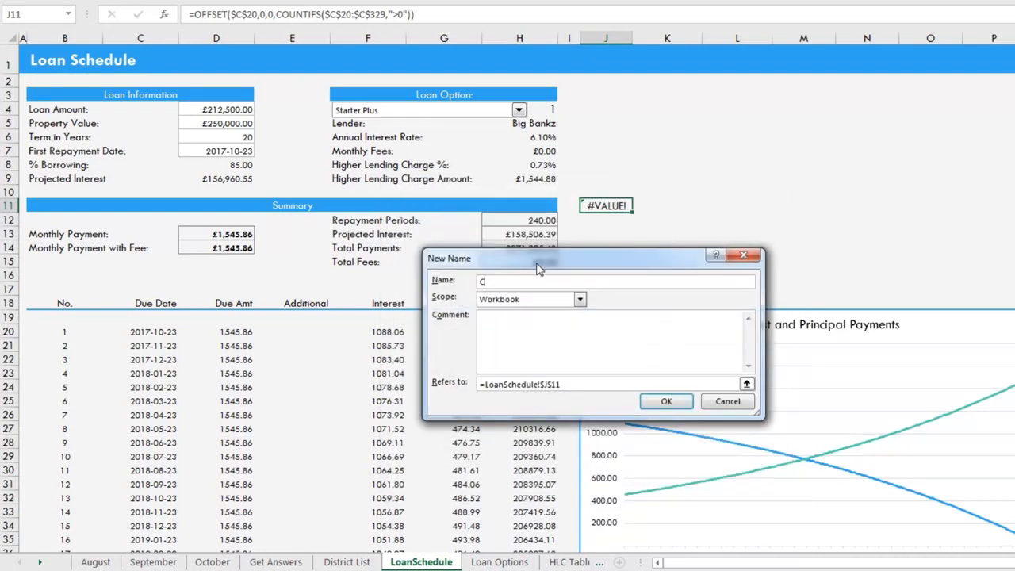
type("hart_Interest")
left_click_drag(565, 384, 468, 378)
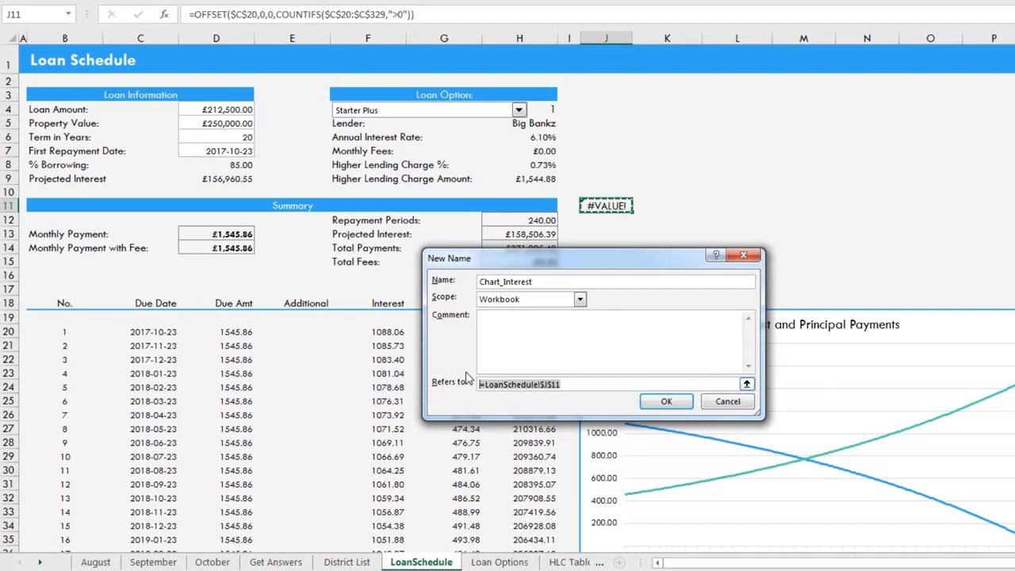
key("ctrl+v")
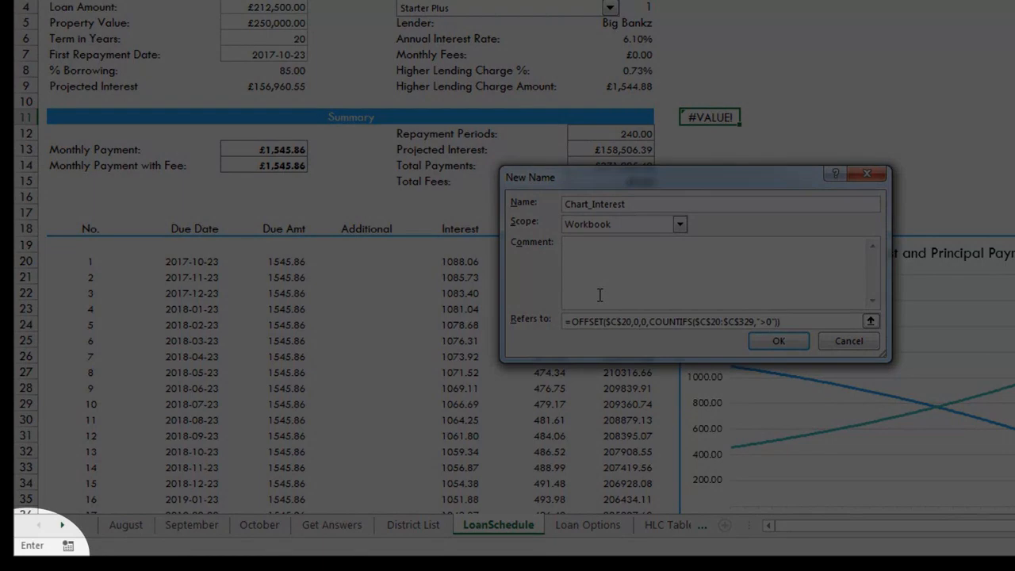
key("F2")
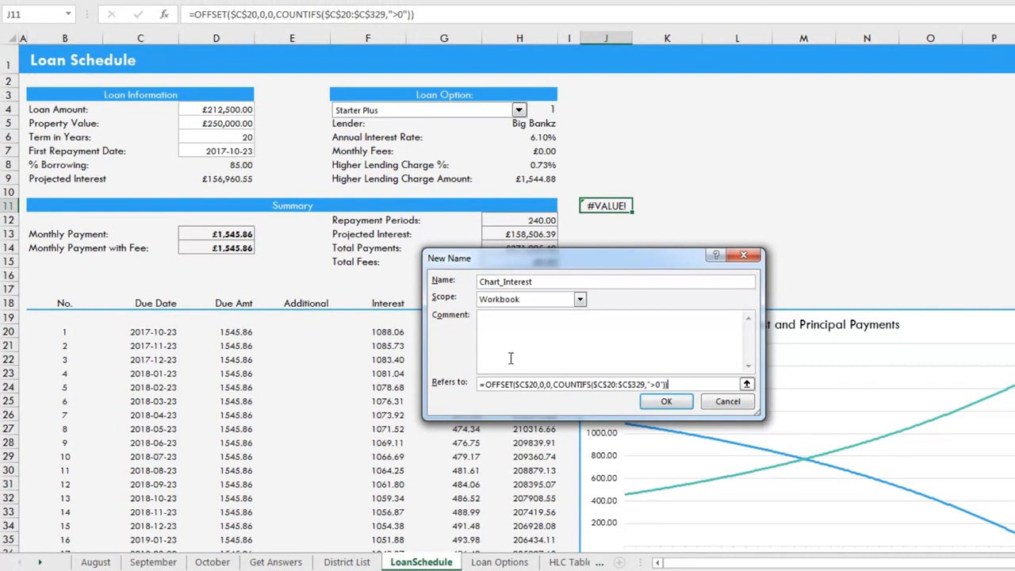
Step: Change the Chart_Interest reference to =OFFSET($F$20,0,0,COUNTIFS($F$20:$F$329,">0")), save the name and close the Name Manager
left_click(522, 384)
key("BackSpace")
type("F")
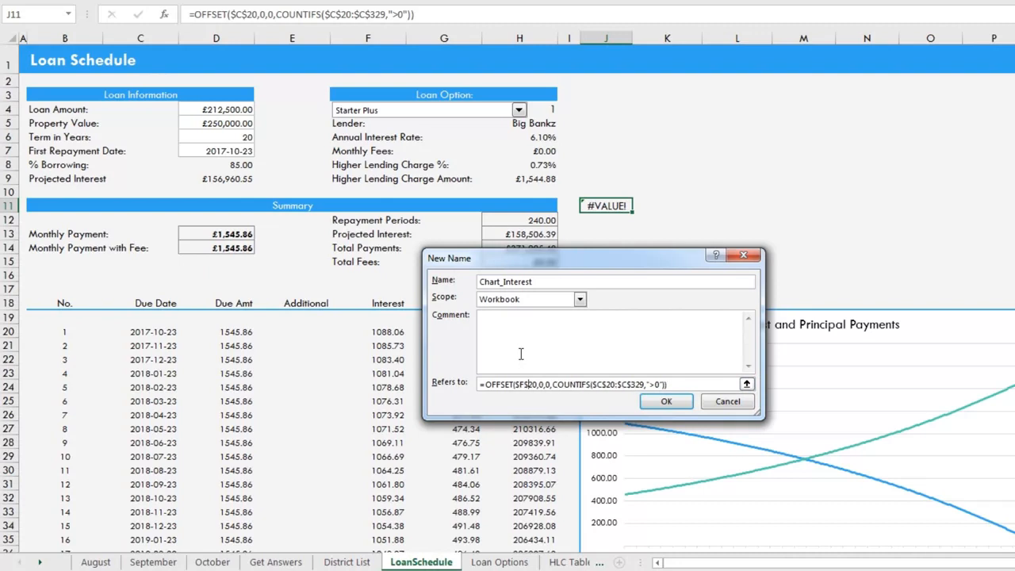
key("Right")
key("Right")
key("Right")
key("Right")
key("Right")
key("Right")
key("Right")
key("Right")
key("Right")
key("Right")
key("Right")
key("Right")
key("Right")
key("Right")
key("Right")
key("Right")
key("Right")
key("Right")
key("BackSpace")
type("F")
key("Right")
key("Right")
key("Right")
key("Right")
key("Right")
key("Right")
key("BackSpace")
type("F")
left_click(663, 402)
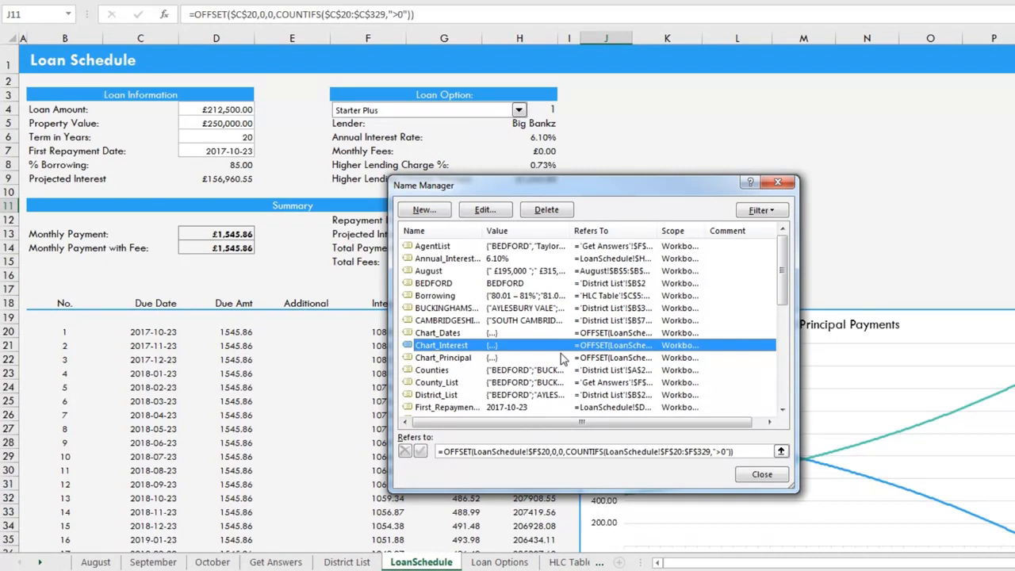
left_click(755, 476)
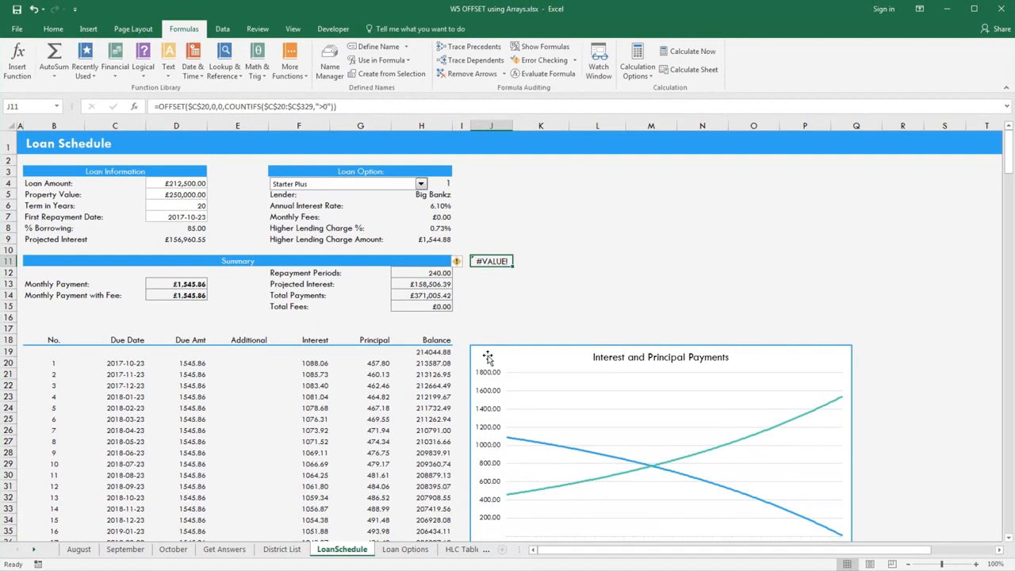
Step: Set the horizontal axis label range of the Interest and Principal Payments chart to the name Chart_Dates, keeping the LoanSchedule! prefix
left_click(600, 322)
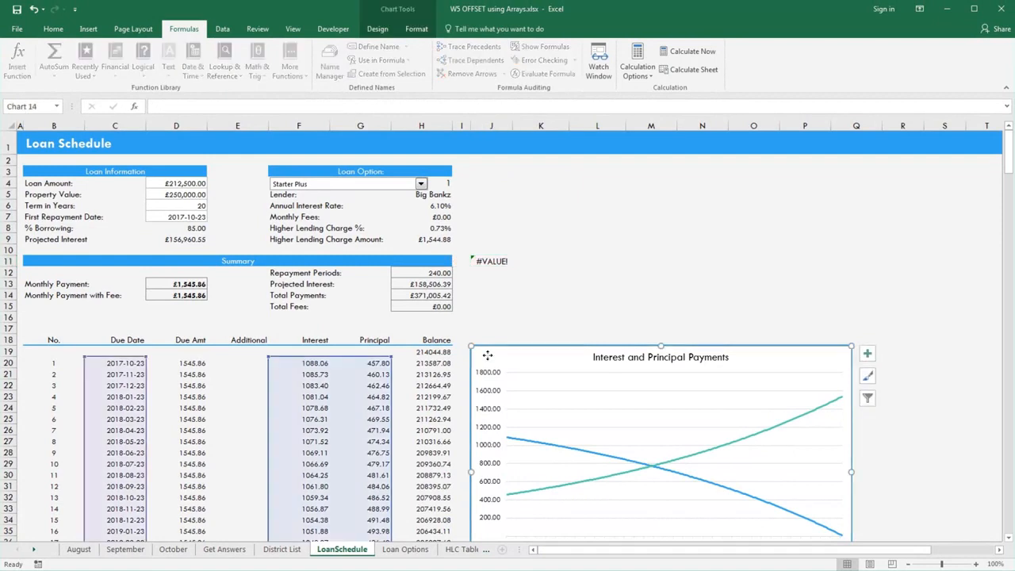
left_click(377, 30)
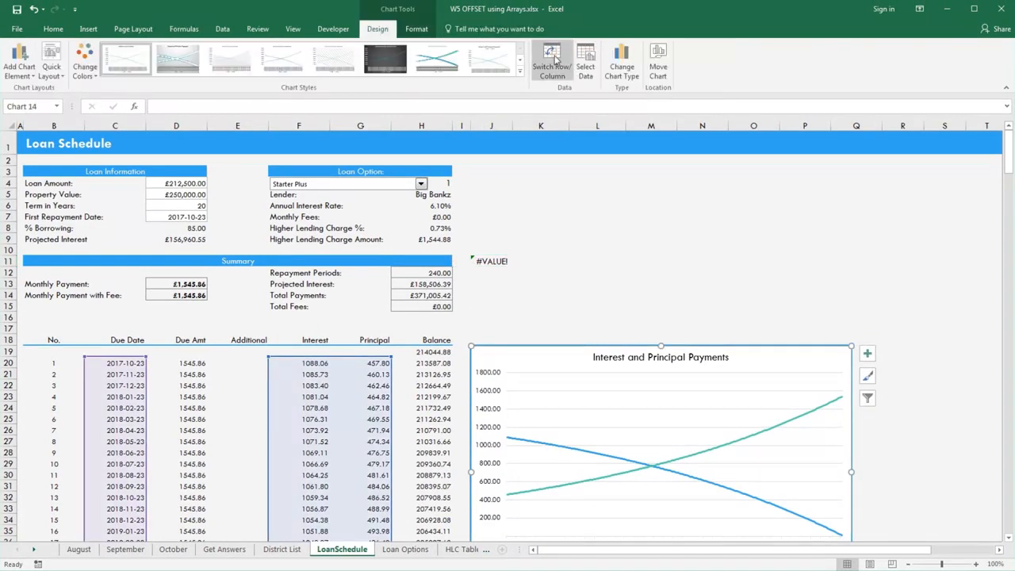
left_click(585, 66)
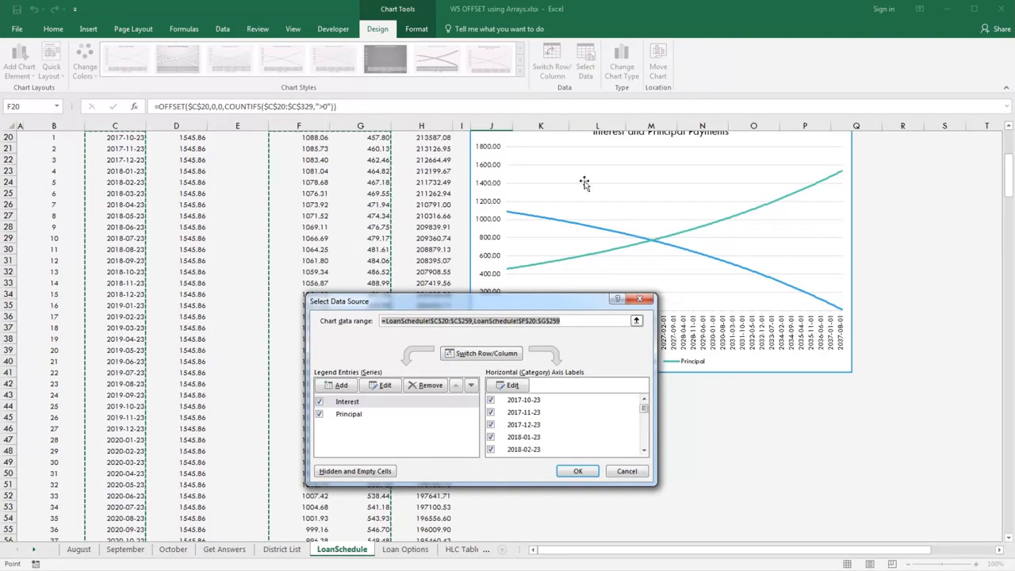
left_click(513, 385)
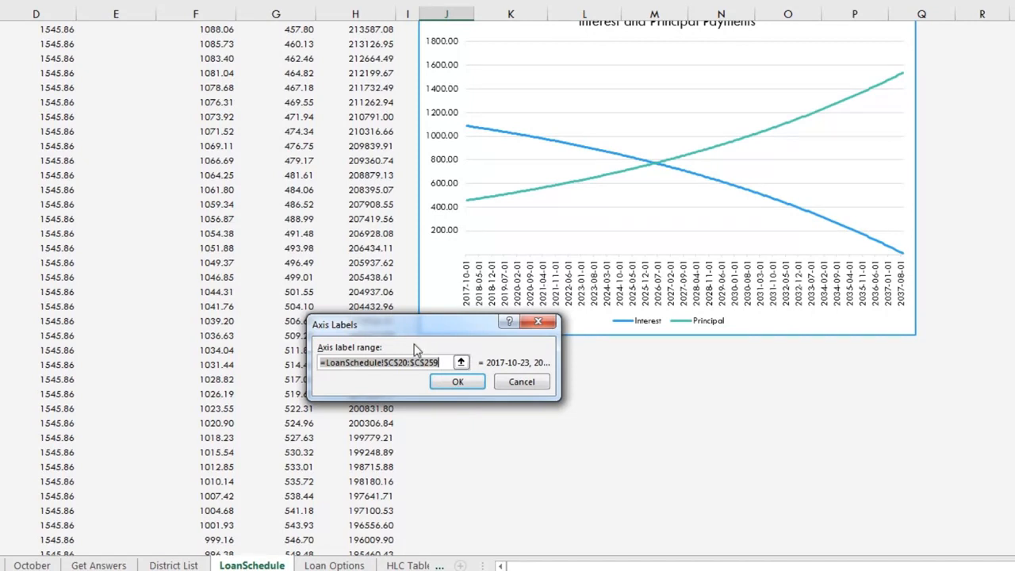
left_click_drag(384, 363, 440, 362)
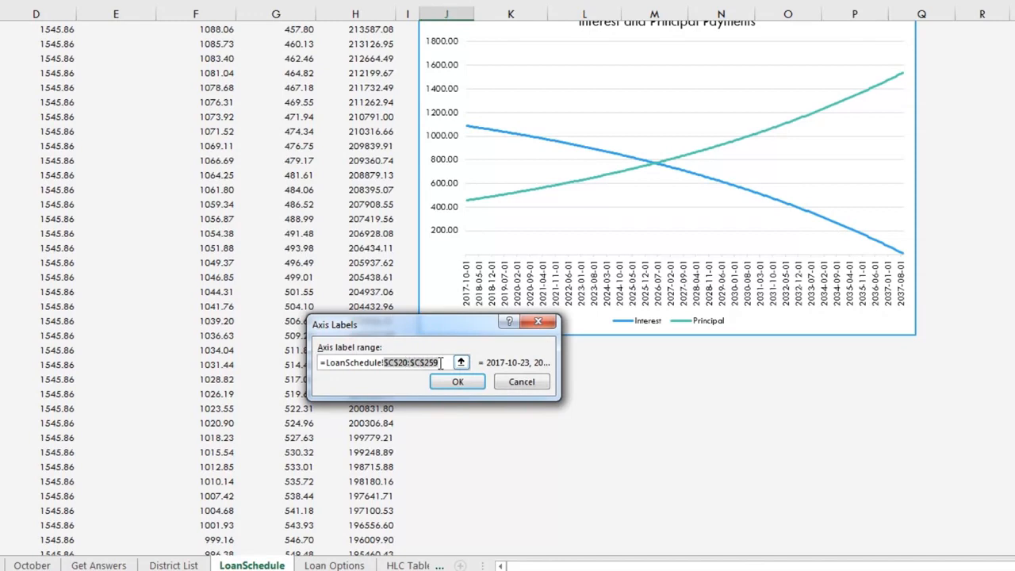
key("BackSpace")
key("F3")
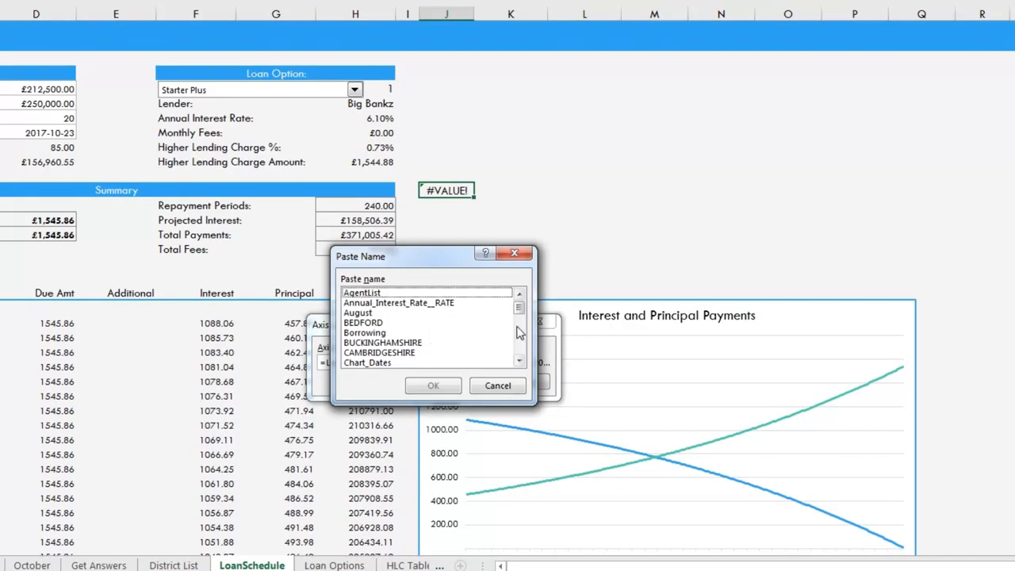
left_click_drag(518, 309, 518, 315)
left_click(421, 343)
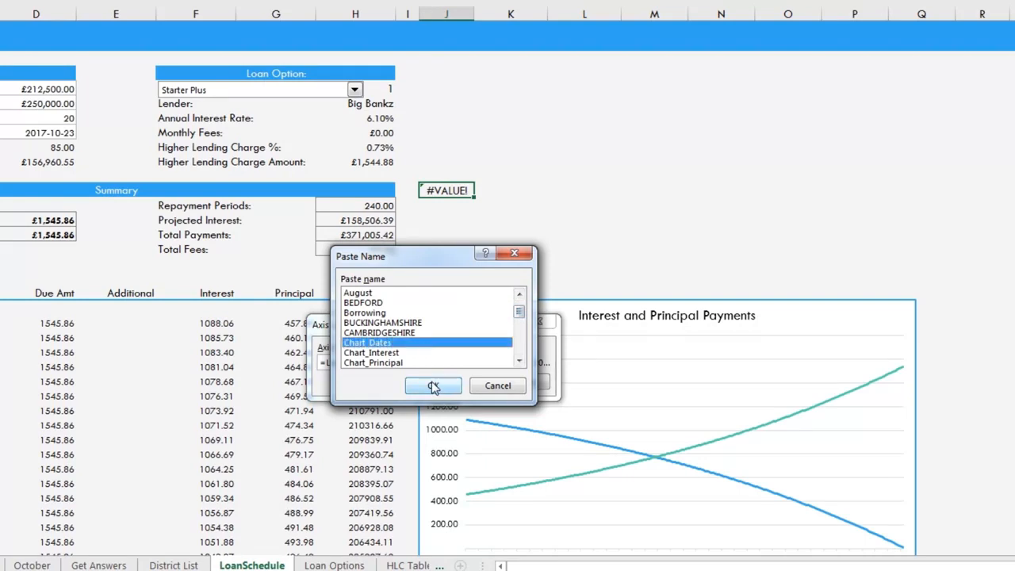
double_click(405, 343)
left_click(448, 382)
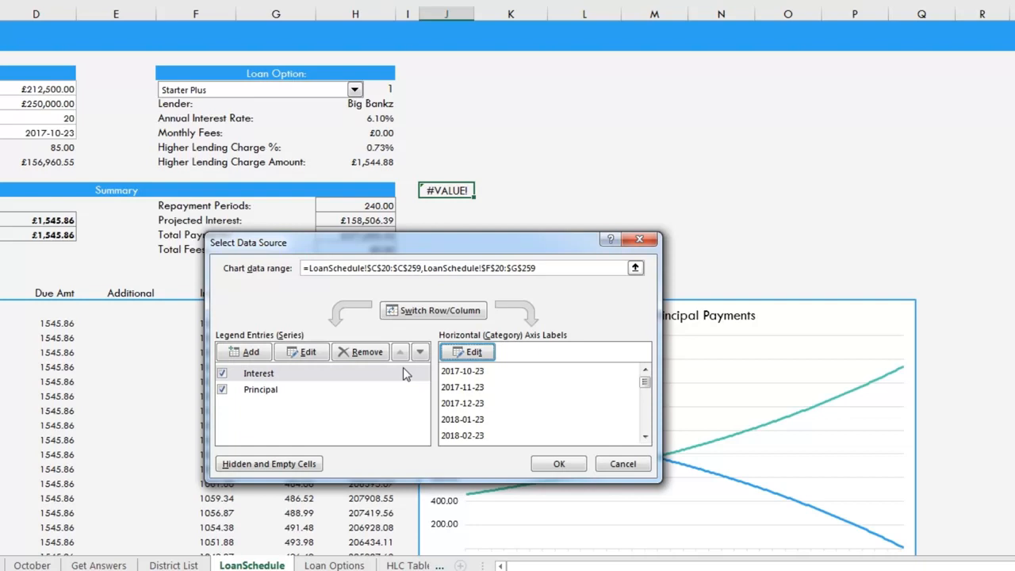
Step: Set the Interest series values of the chart to =LoanSchedule!Chart_Interest
left_click(331, 370)
left_click(309, 351)
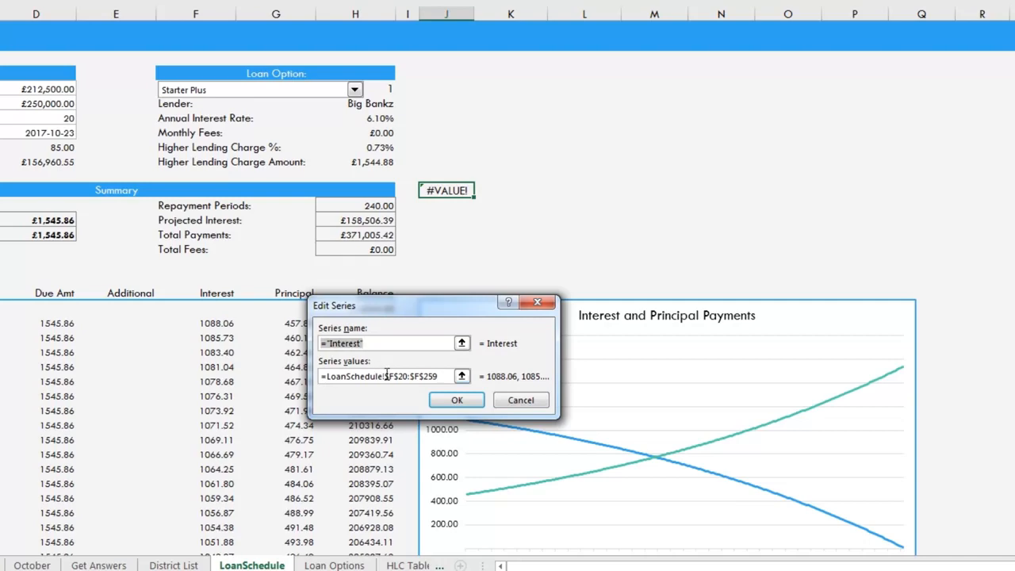
left_click_drag(384, 371, 436, 371)
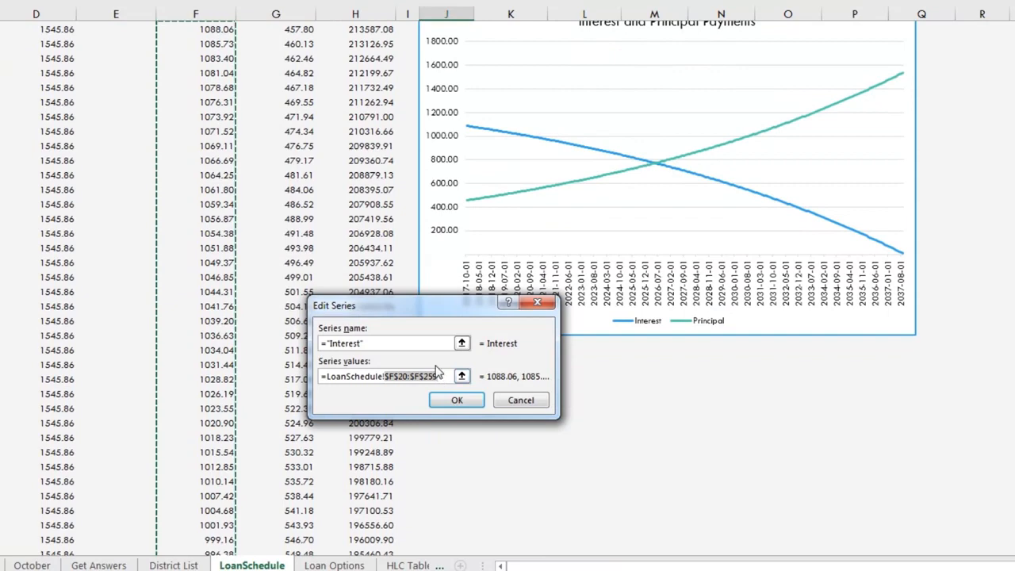
key("Delete")
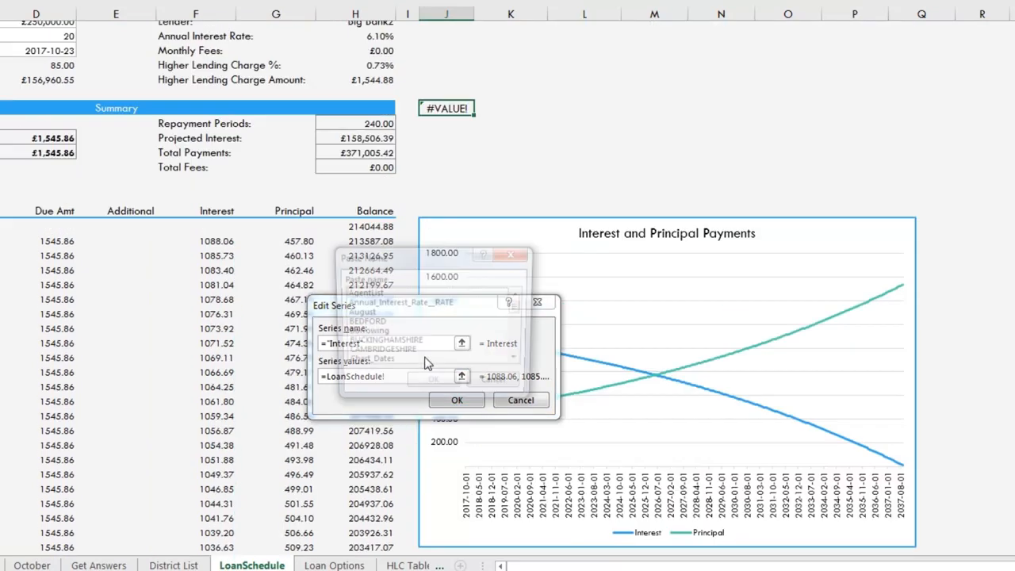
key("F3")
left_click(518, 339)
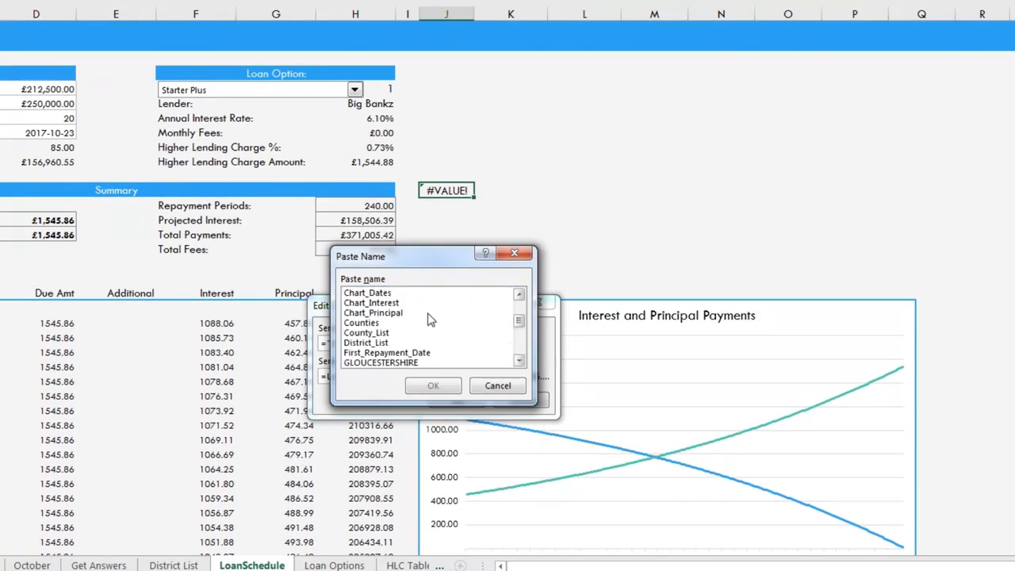
left_click(399, 304)
left_click(434, 384)
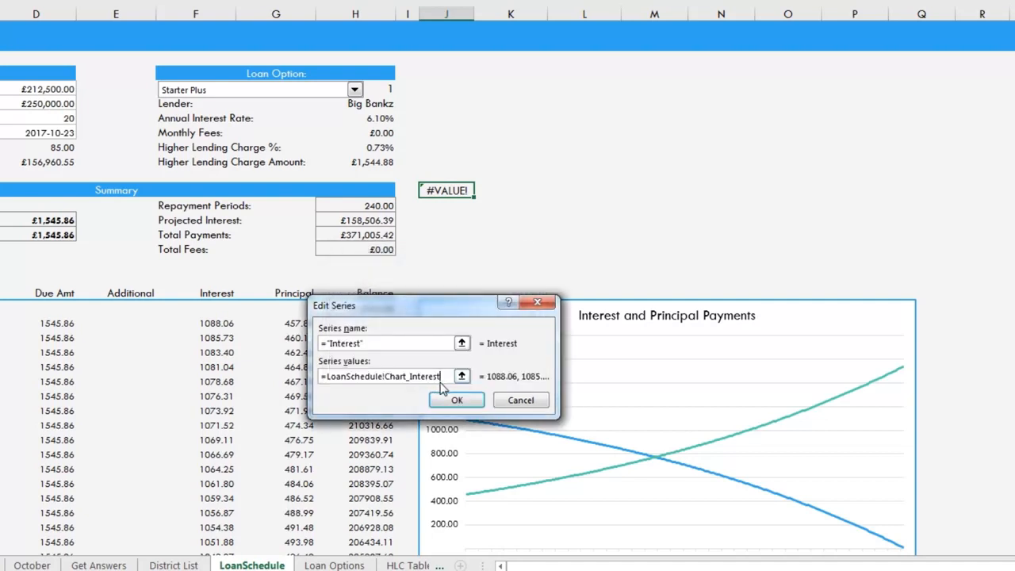
left_click(456, 402)
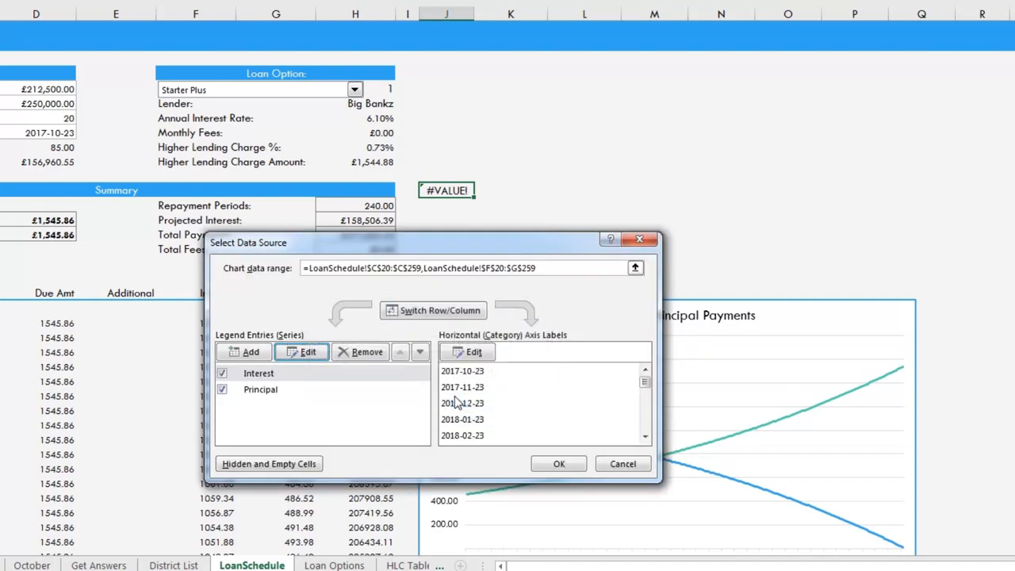
Step: Set the Principal series values of the chart to =LoanSchedule!Chart_Principal and apply the chart's data source changes
left_click(301, 390)
left_click(306, 352)
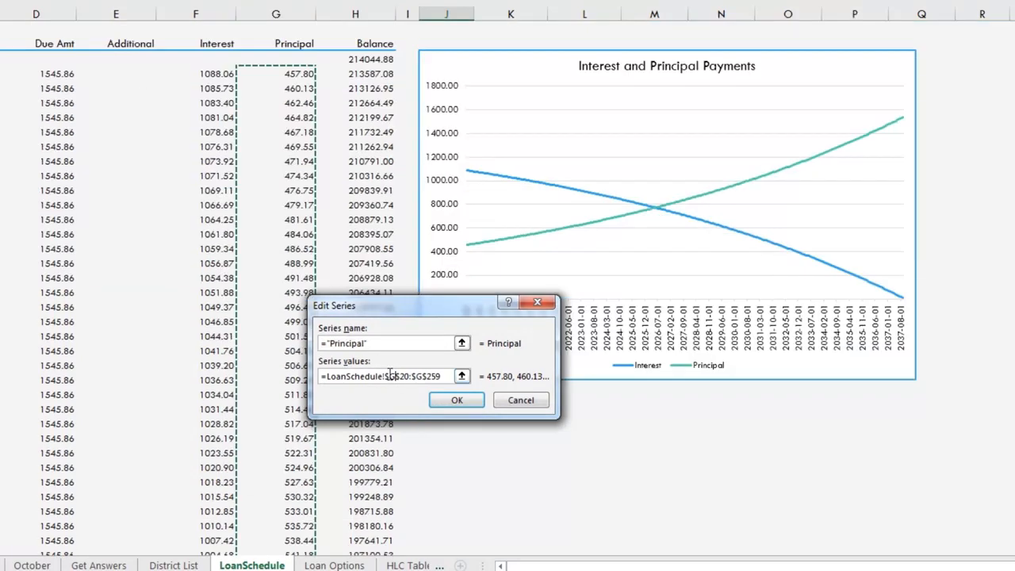
left_click_drag(384, 376, 441, 376)
key("Delete")
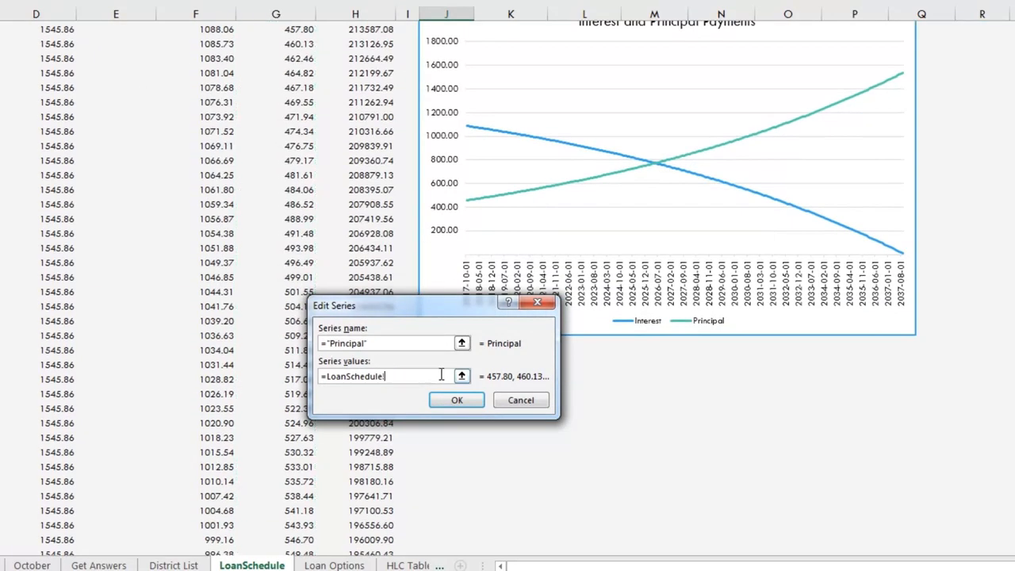
key("F3")
scroll(499, 341, "down", 2)
left_click(416, 313)
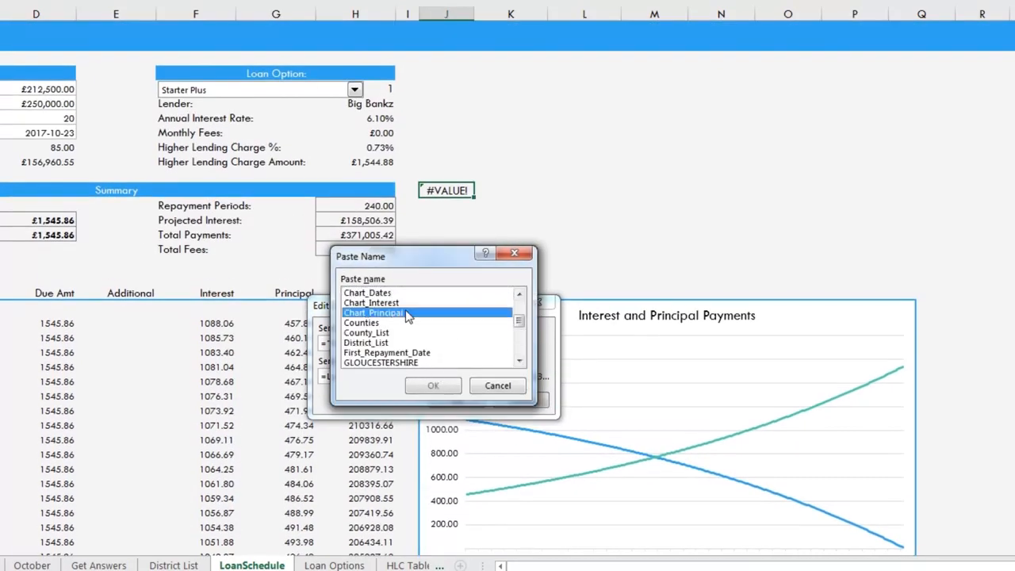
left_click(432, 385)
left_click(457, 398)
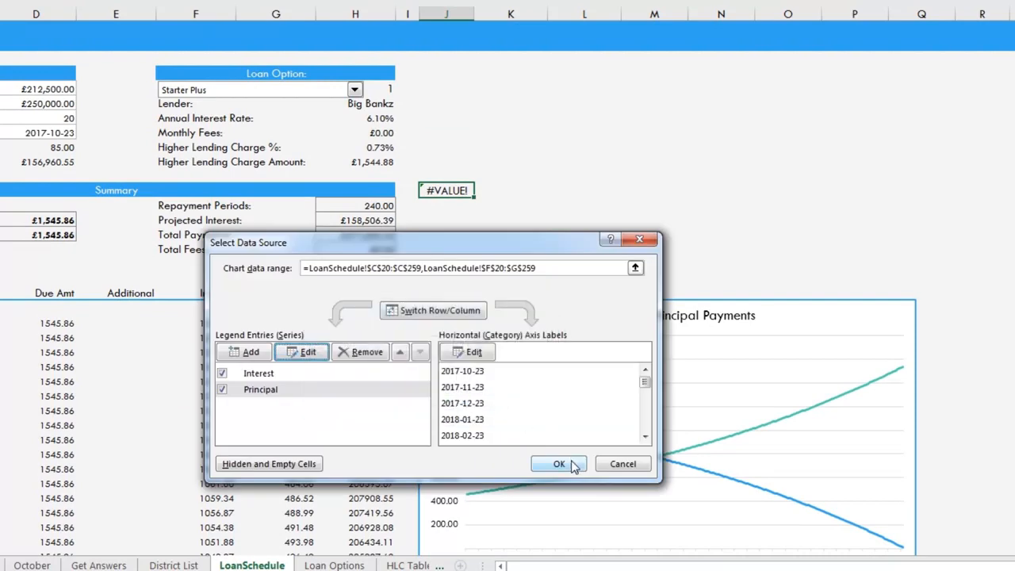
left_click(559, 464)
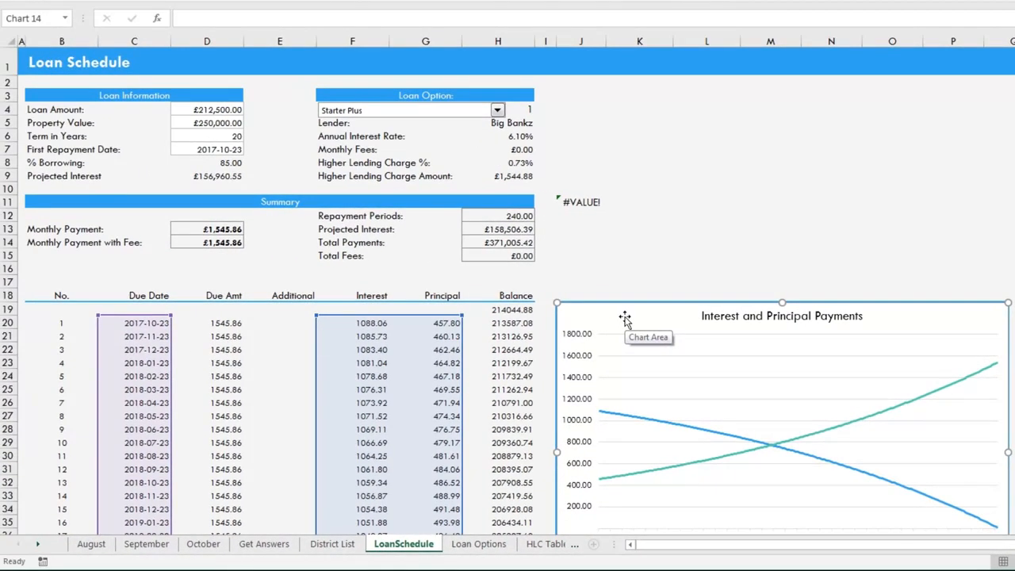
Step: Set the loan's Term in Years to 26 and check how far down the schedule the chart's source ranges extend
double_click(217, 137)
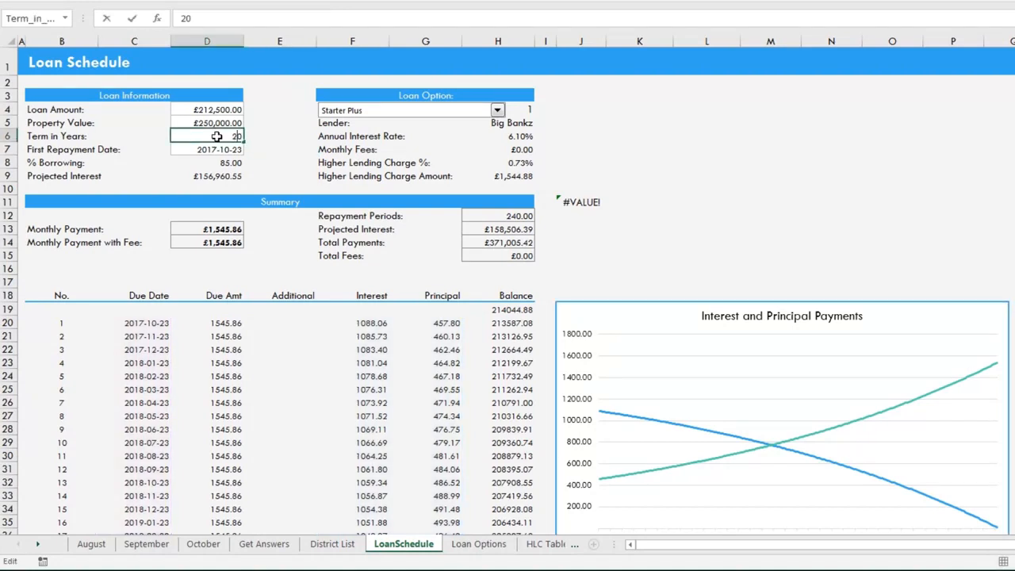
key("BackSpace")
type("6")
key("Return")
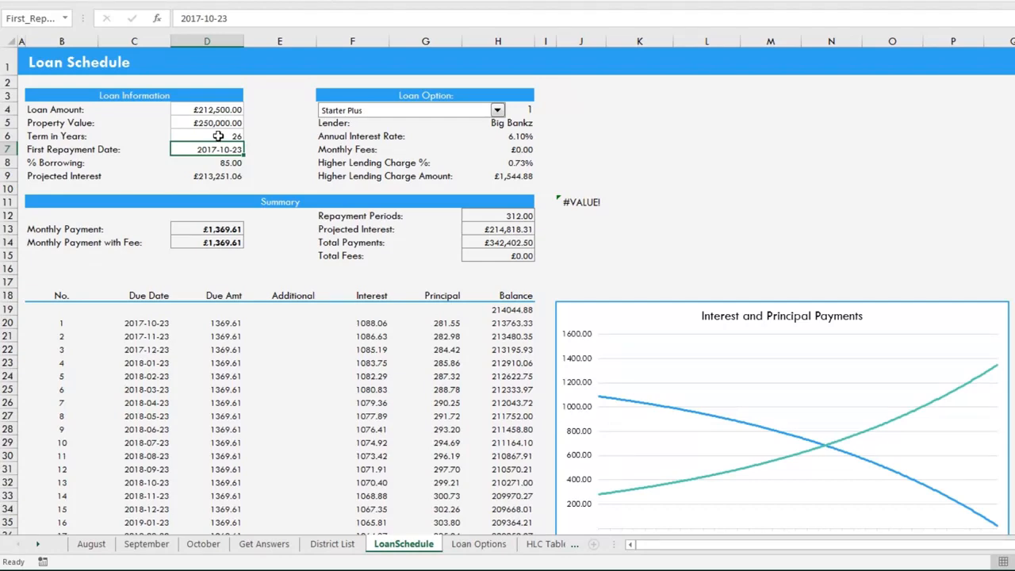
left_click(584, 316)
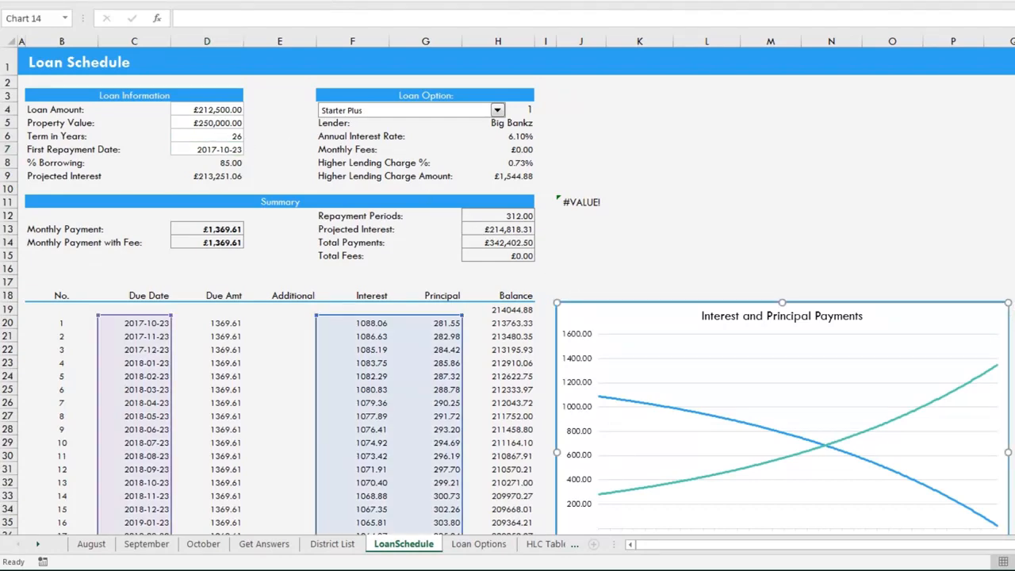
scroll(507, 286, "down", 20)
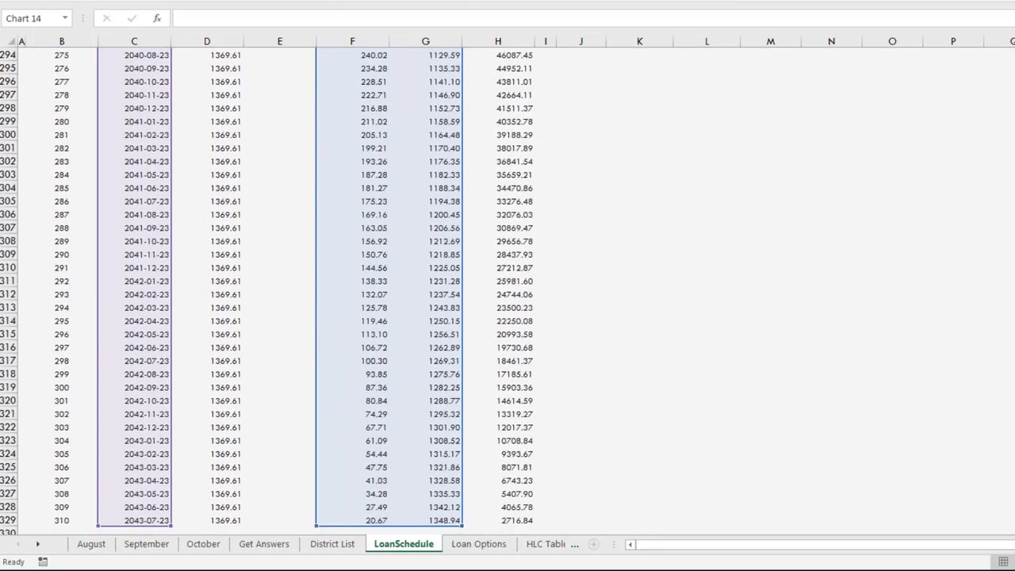